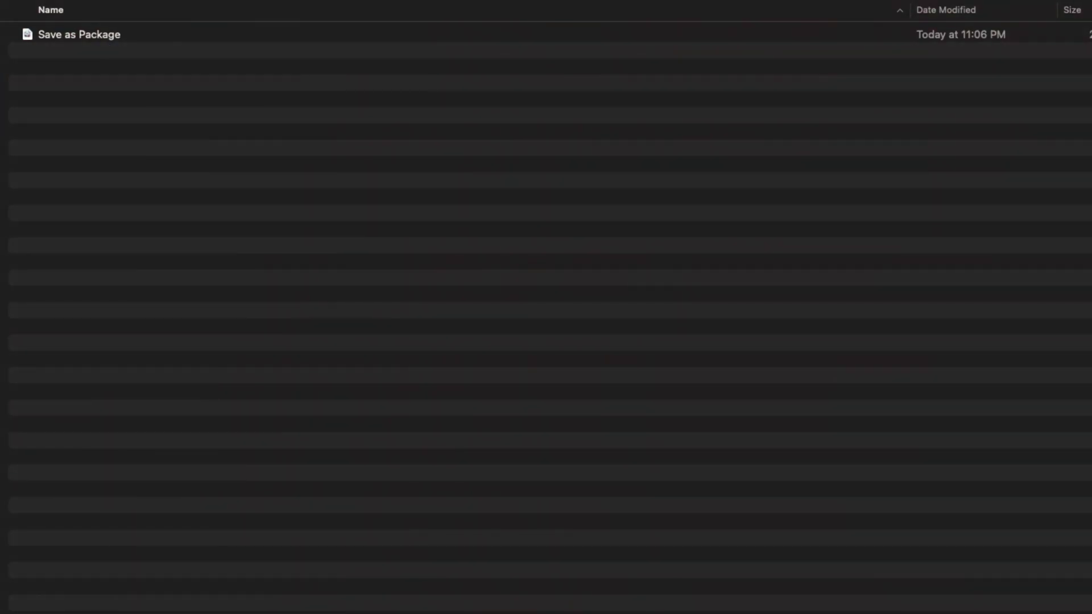
# Step: Show the package contents of the Save as Package project and select the Alternatives folder
pyautogui.rightClick(105, 36)
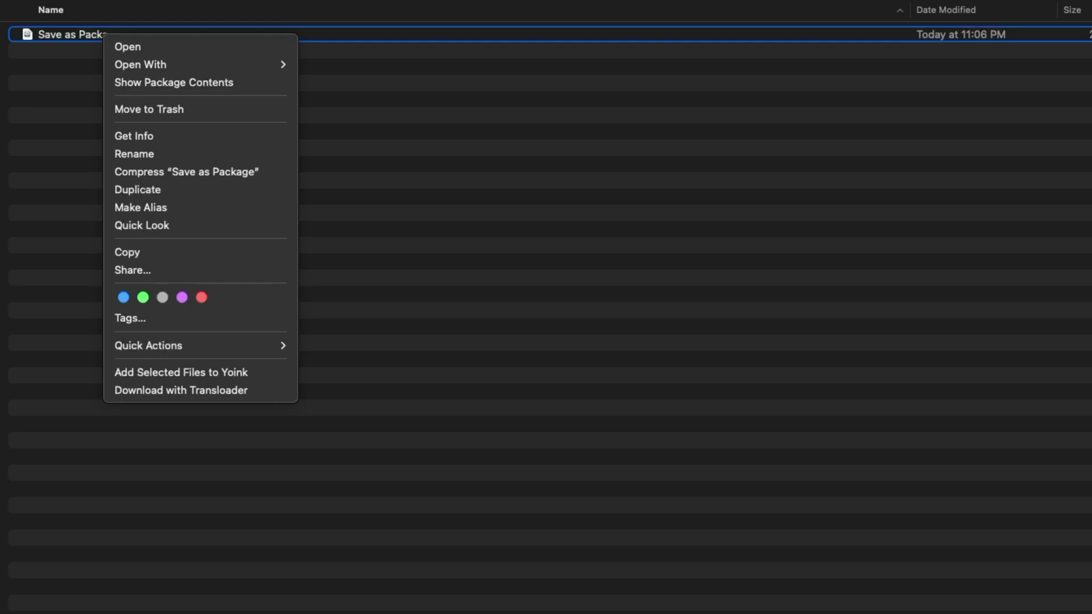
pyautogui.click(244, 83)
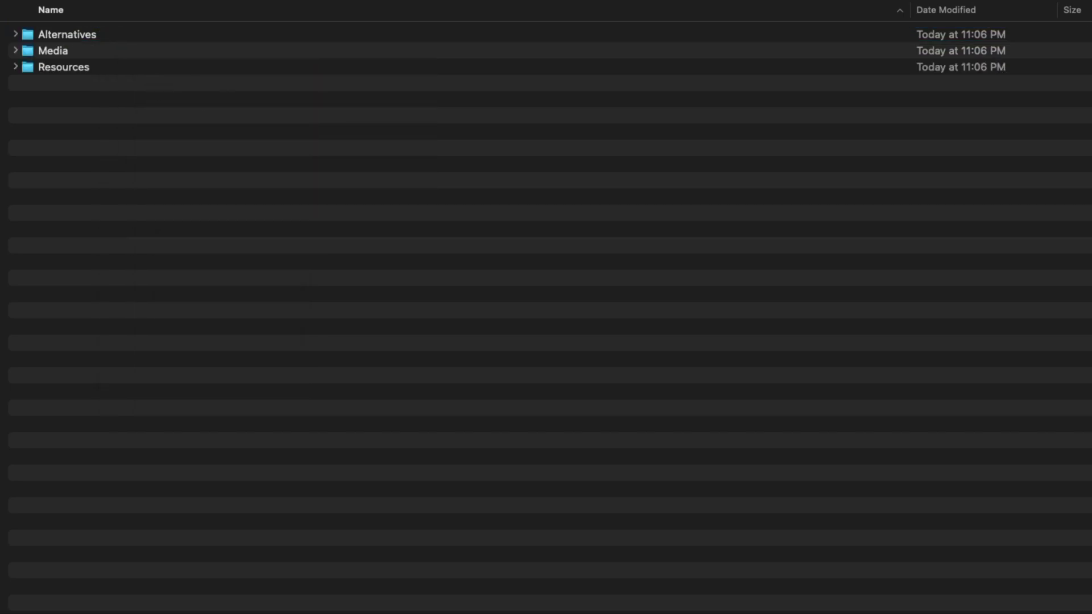
pyautogui.click(67, 34)
# Step: Expand Alternatives through 000, Project File Backups, 00 and Undo Data.nosync to reveal backups
pyautogui.press('Down')
pyautogui.press('Right')
pyautogui.press('Down')
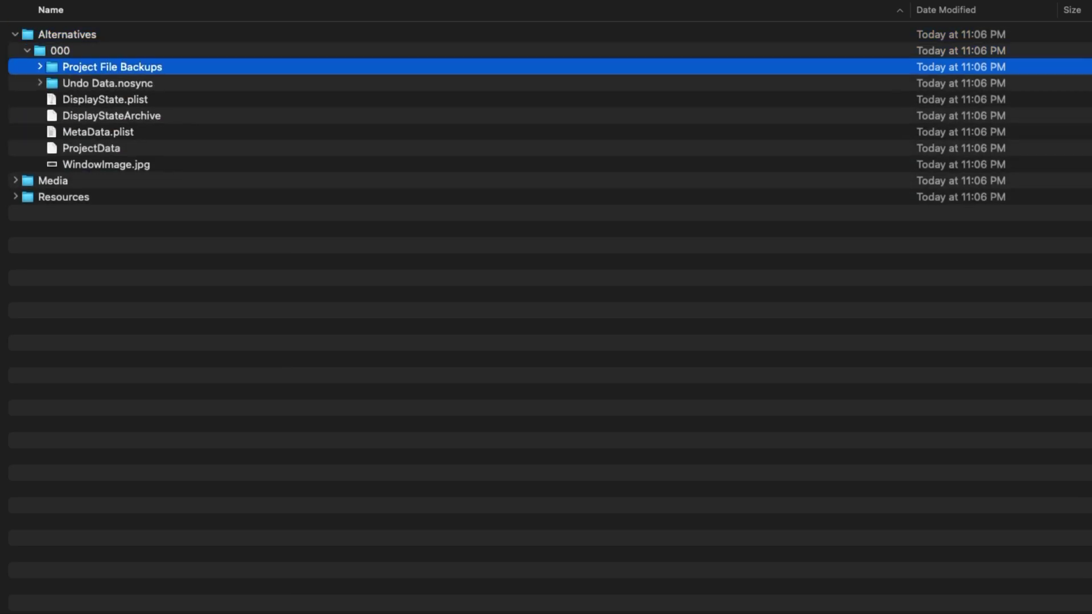
pyautogui.press('Down')
pyautogui.press('Up')
pyautogui.press('Right')
pyautogui.press('Down')
pyautogui.press('Right')
pyautogui.press('Down')
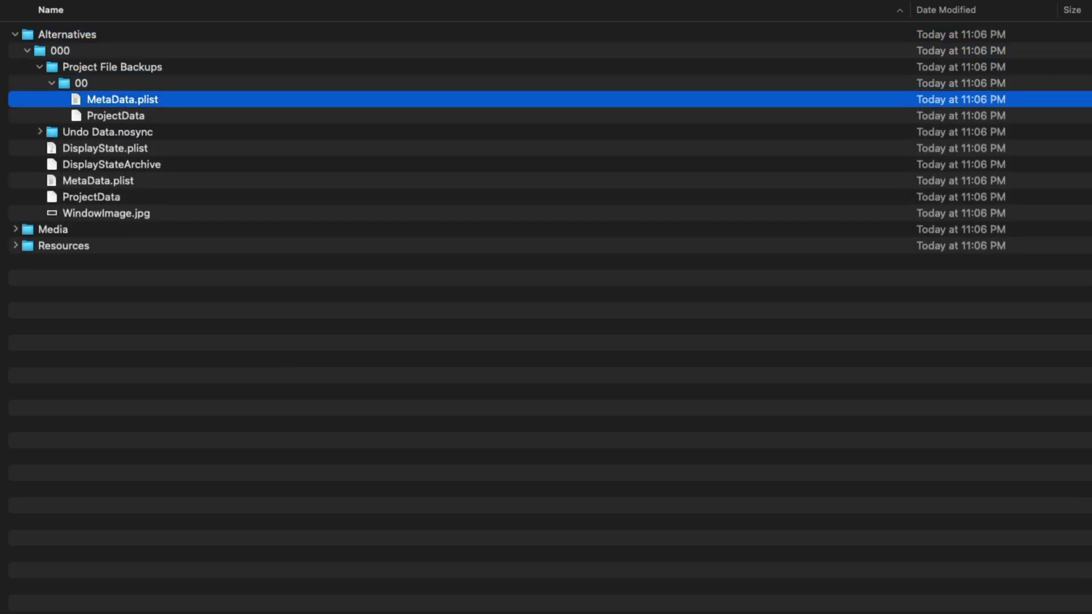
pyautogui.press('Down')
pyautogui.press('Down')
pyautogui.press('Right')
pyautogui.press('Down')
pyautogui.press('Down')
pyautogui.press('Down')
pyautogui.press('Down')
# Step: Expand the Media folder's Audio Files and Samples subfolders to reveal the audio files
pyautogui.press('Down')
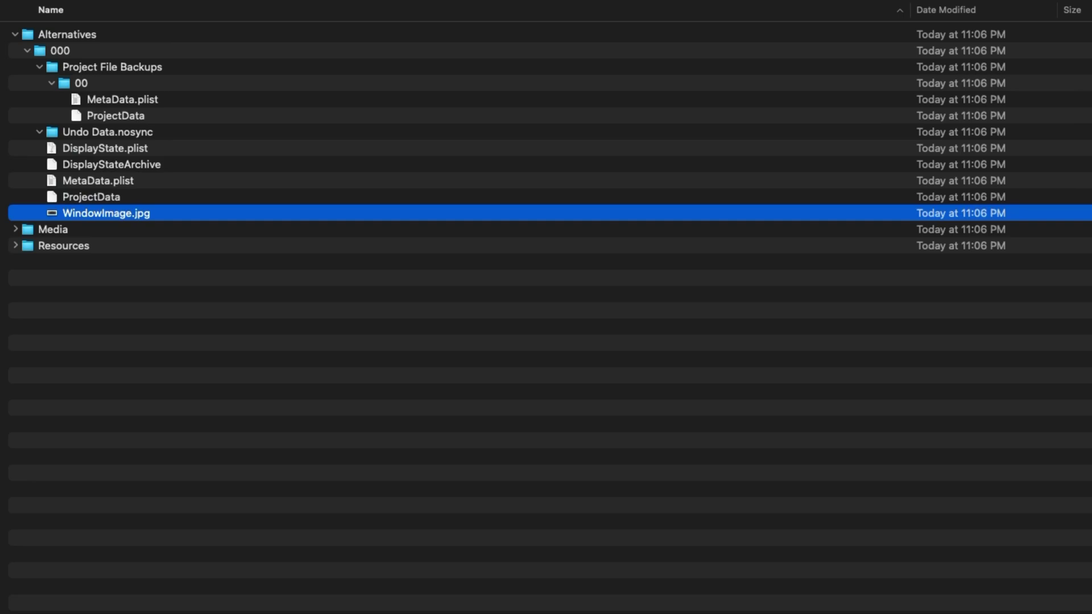
pyautogui.press('Down')
pyautogui.press('Right')
pyautogui.press('Down')
pyautogui.press('Right')
pyautogui.press('Down')
pyautogui.press('Down')
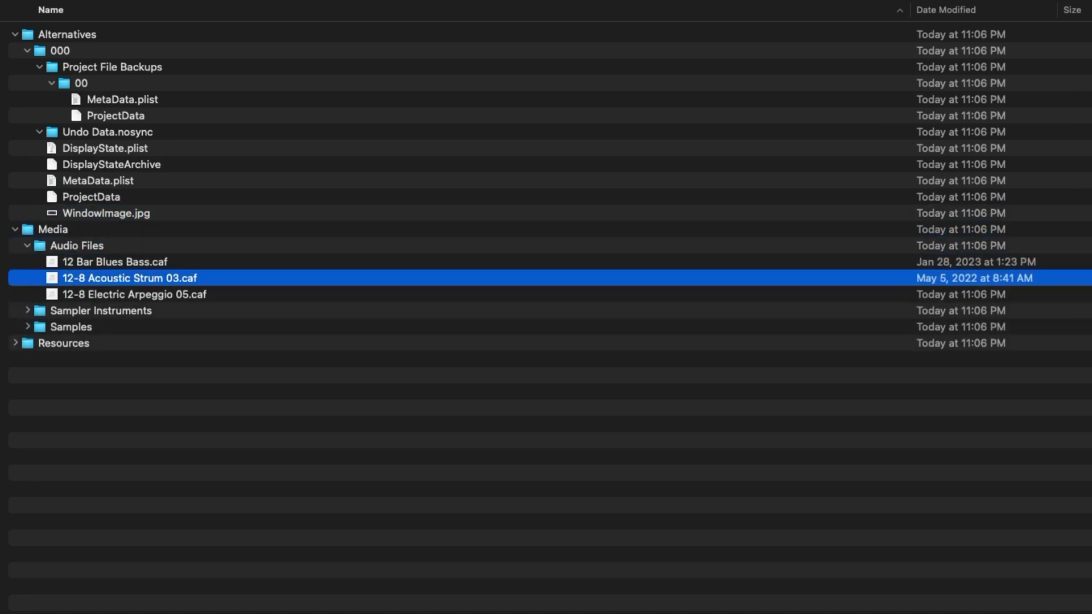
pyautogui.press('Down')
pyautogui.press('Down')
pyautogui.press('Right')
pyautogui.press('Down')
pyautogui.press('Down')
pyautogui.press('Right')
pyautogui.press('Down')
pyautogui.press('Down')
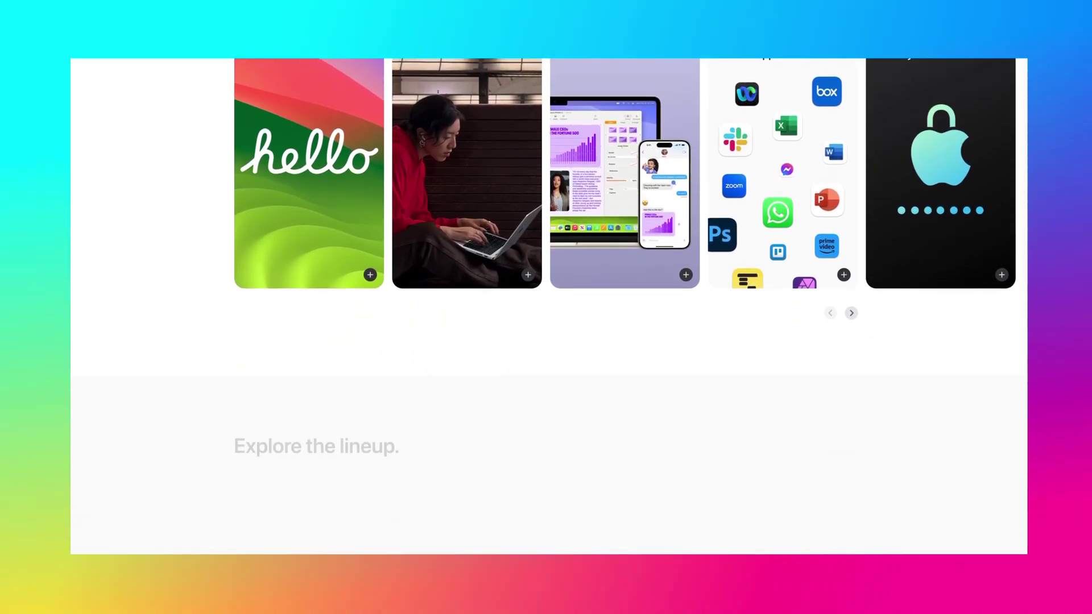
pyautogui.scroll(-4, 546, 307)
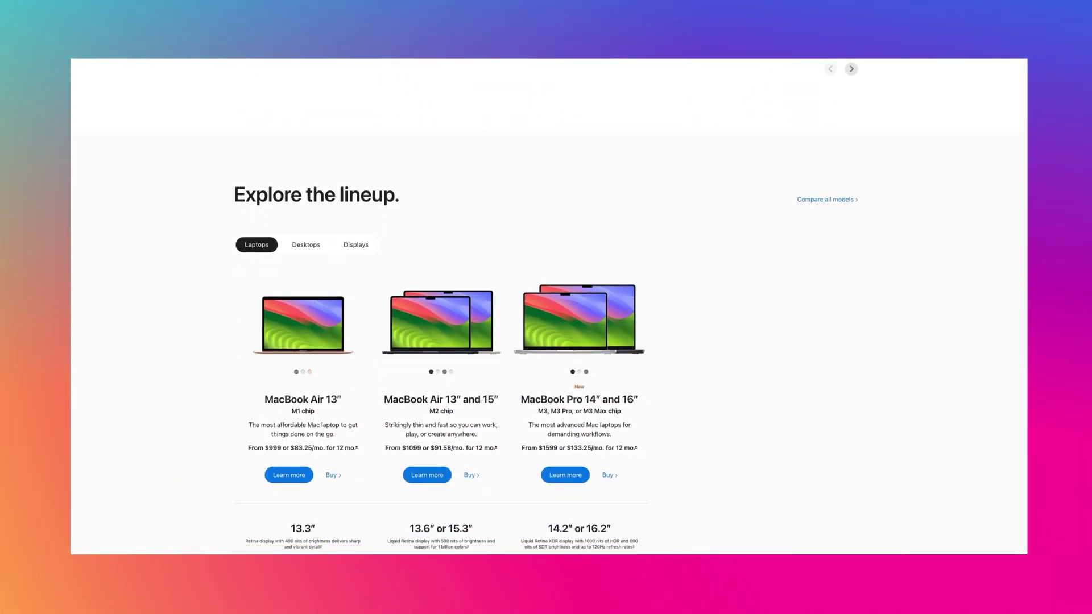
pyautogui.scroll(-1, 546, 307)
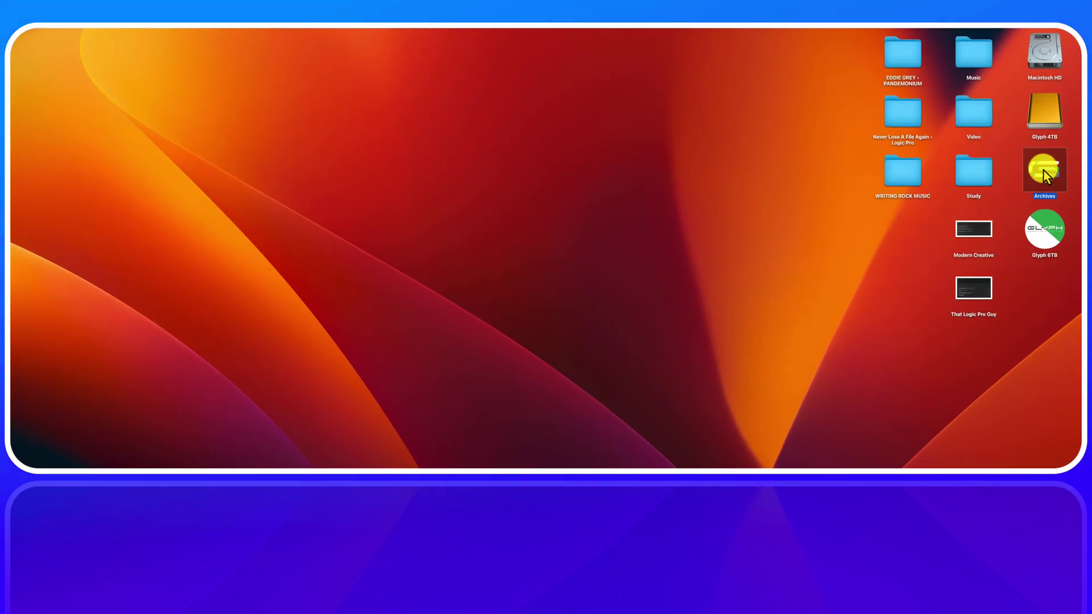
# Step: Copy the Never Lose A File Again - Logic Pro folder from Glyph 4TB into Desktop, resolving the clash
pyautogui.doubleClick(1043, 170)
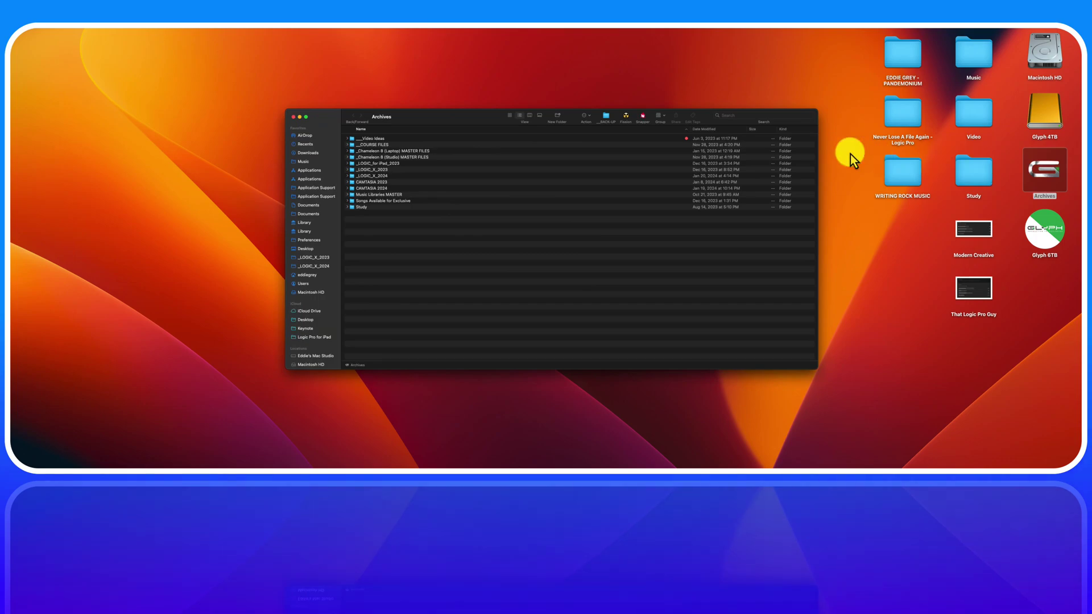
pyautogui.click(435, 176)
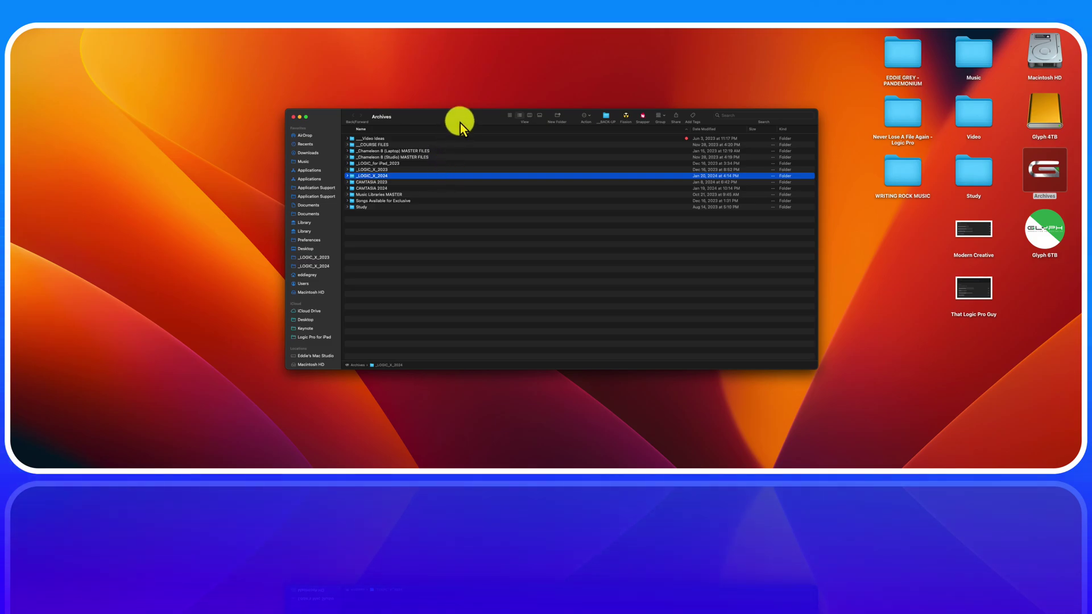
pyautogui.doubleClick(1033, 110)
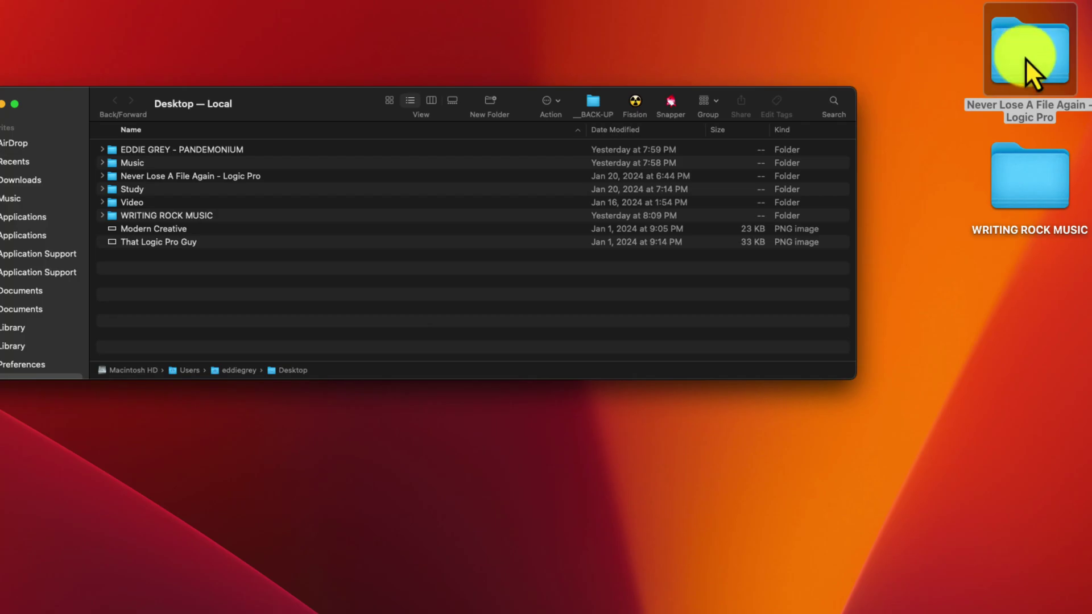
pyautogui.moveTo(1028, 53); pyautogui.dragTo(592, 104)
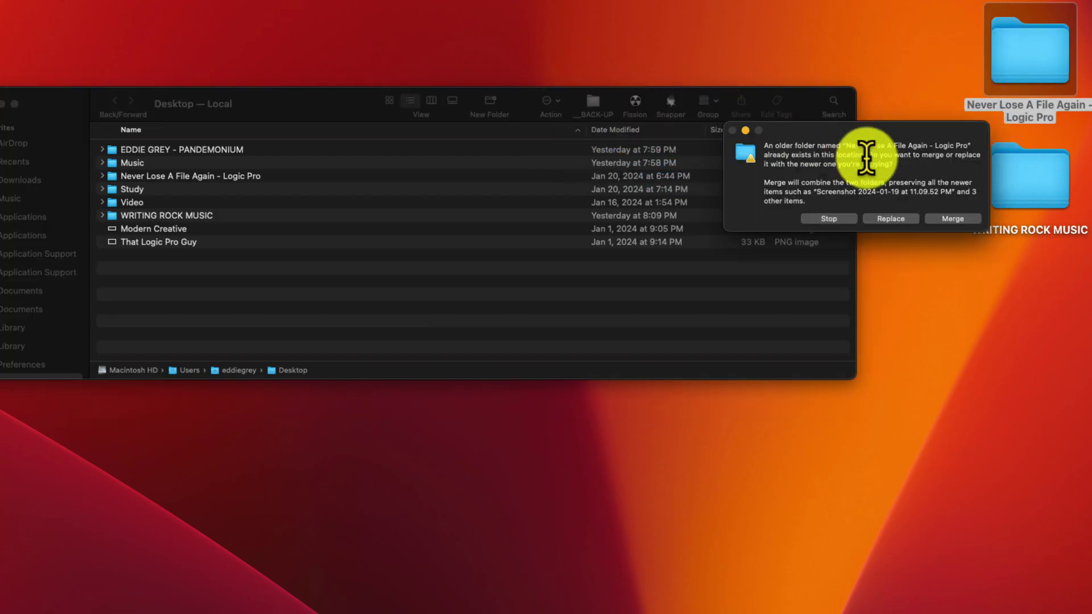
pyautogui.click(895, 220)
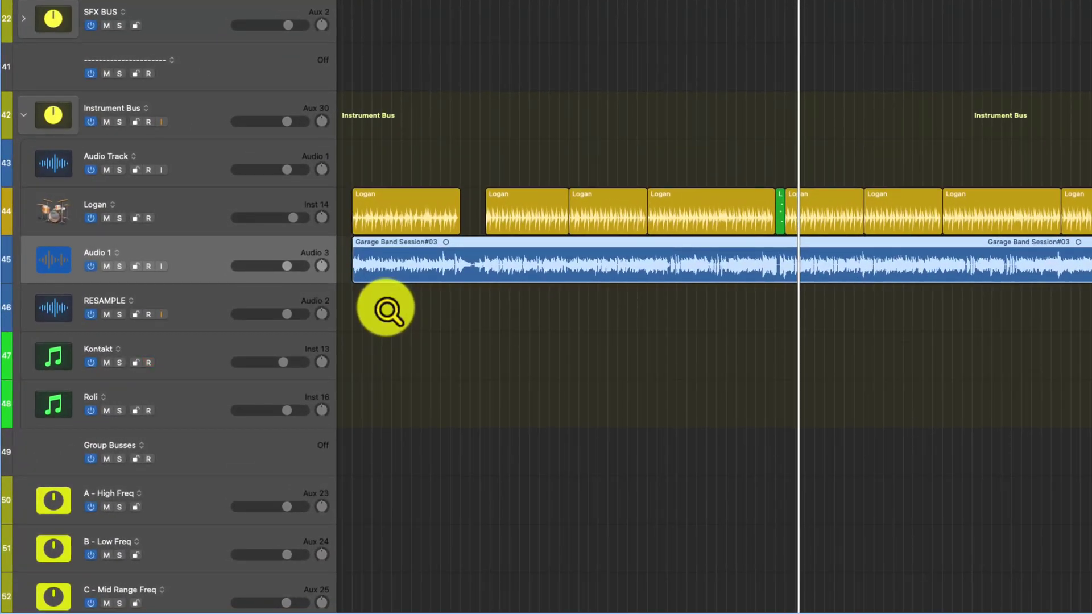
# Step: Enable the Protect button in the track header configuration and lock the Audio 1 track
pyautogui.hotkey('alt', 't')
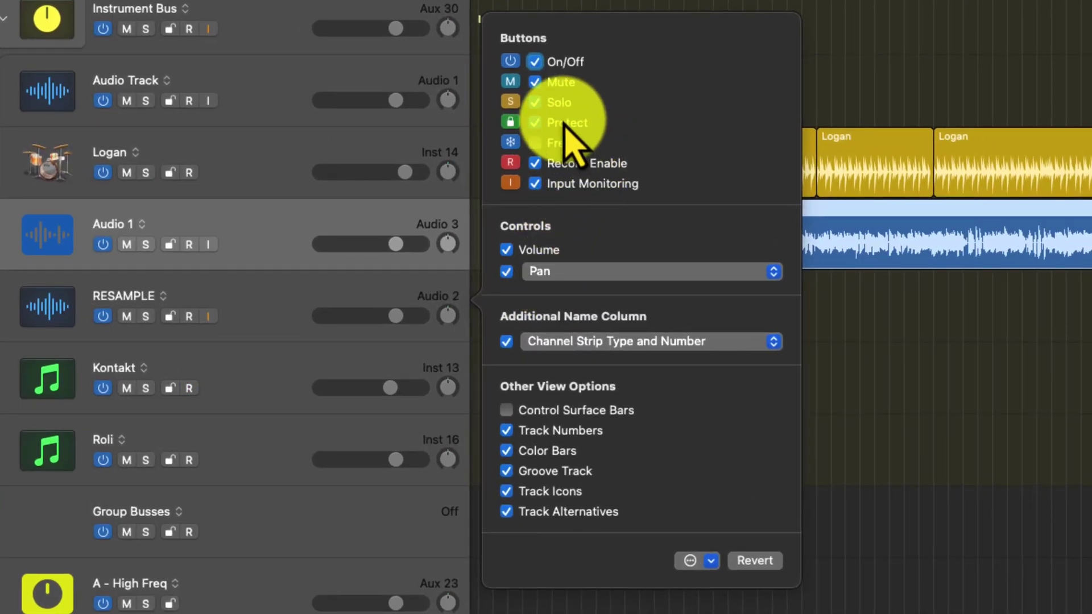
pyautogui.click(229, 235)
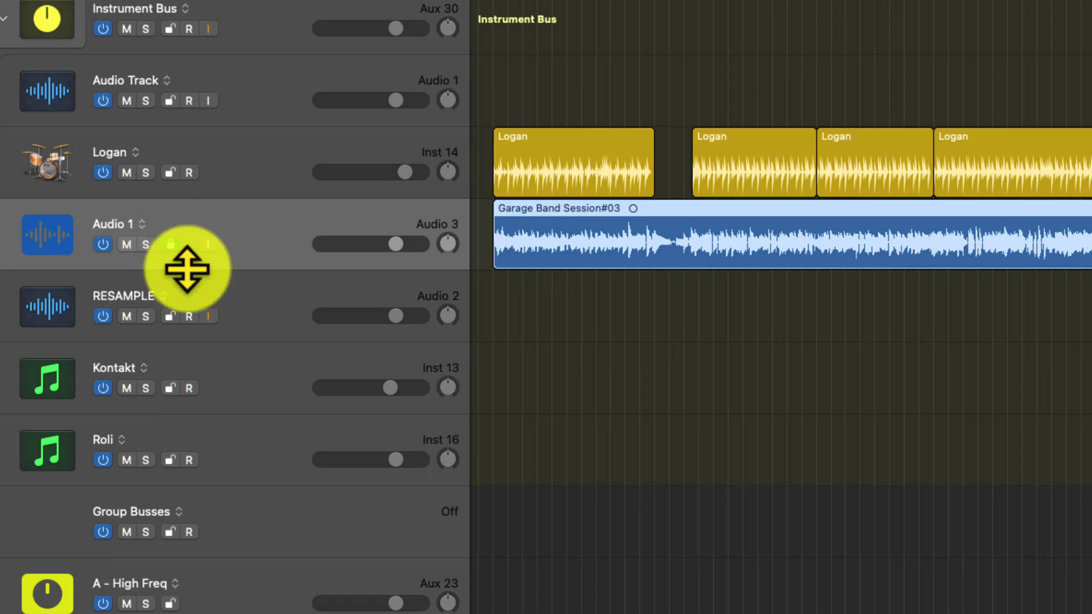
pyautogui.click(640, 410)
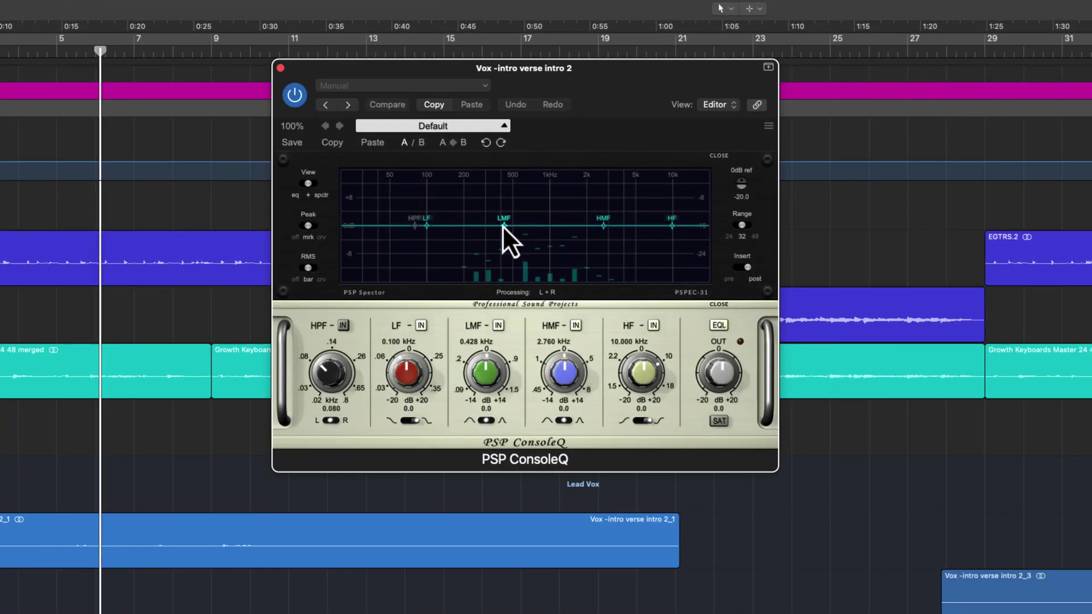
# Step: Raise the PSP ConsoleQ LMF point to about 1.018 kHz at +3.9 dB
pyautogui.moveTo(503, 225); pyautogui.dragTo(549, 210)
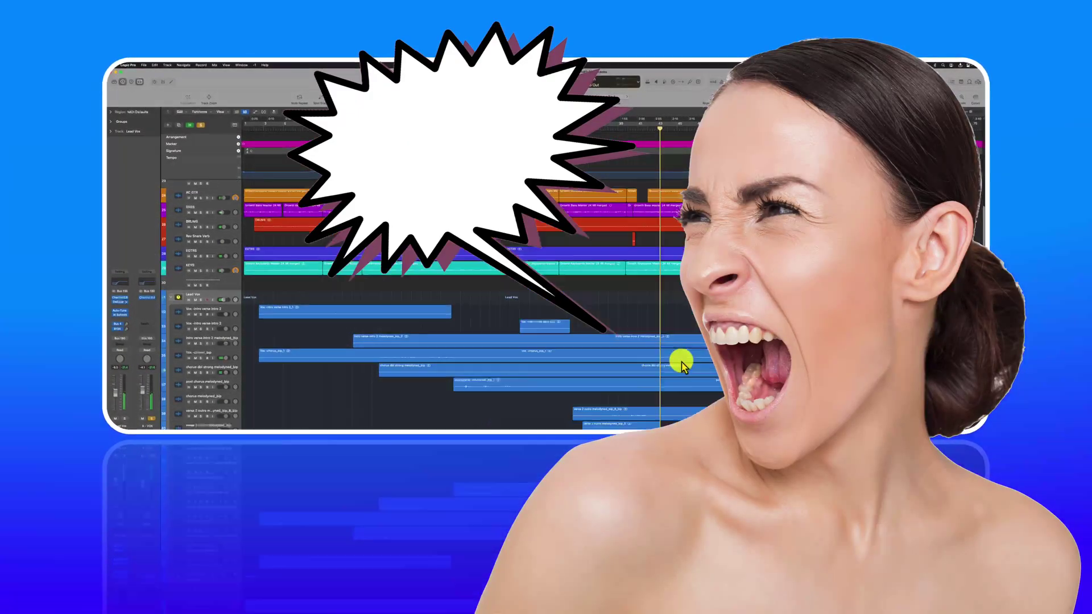
# Step: Try deleting the Garage Band Session#03 region, triggering the Track Protected alert for Audio 1
pyautogui.scroll(1, 685, 370)
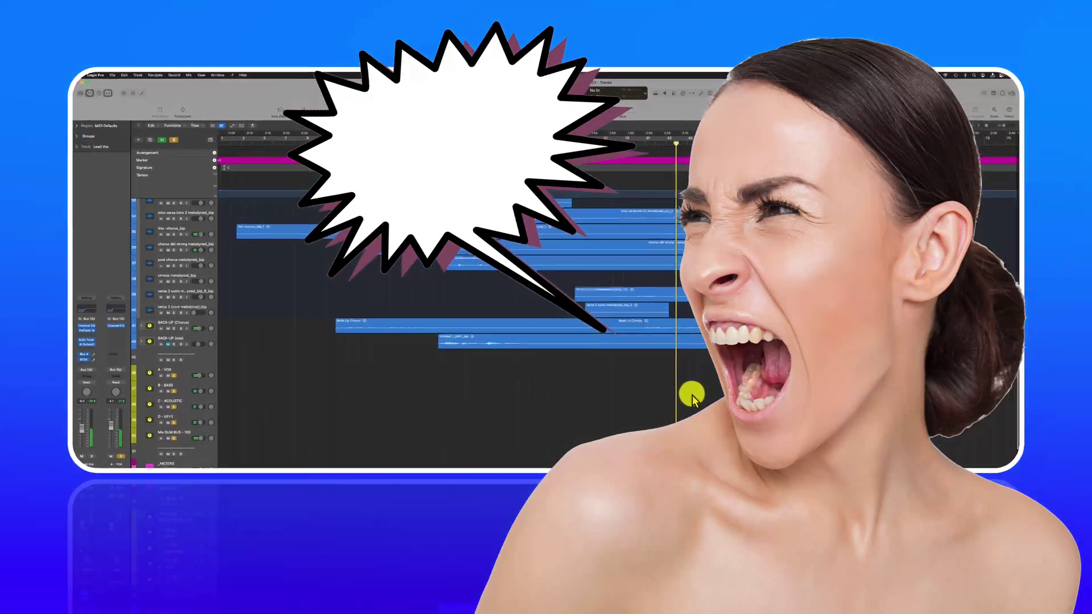
pyautogui.scroll(-3, 697, 408)
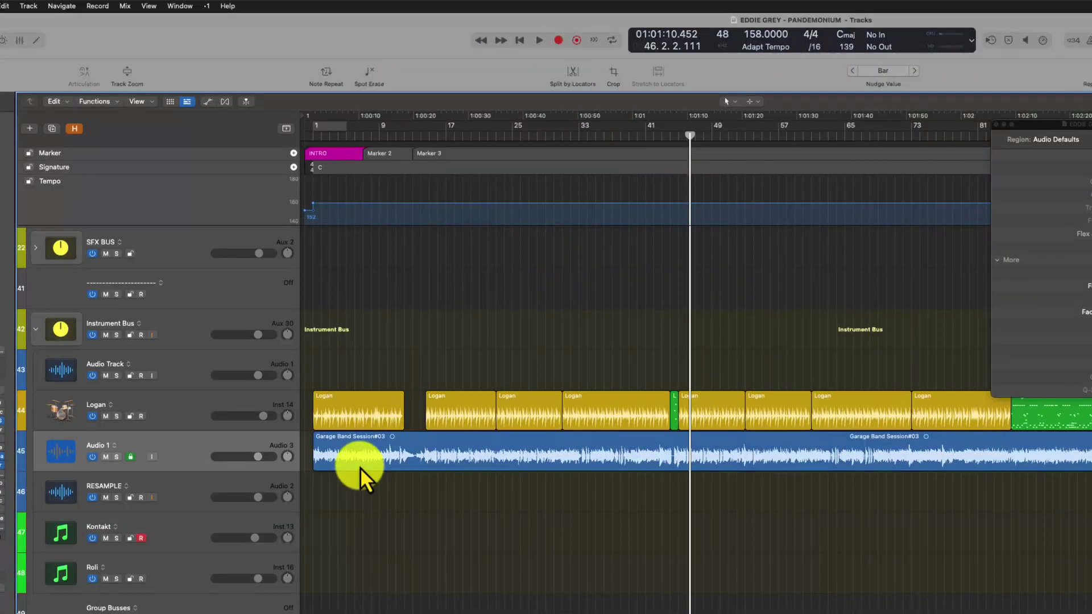
pyautogui.click(360, 466)
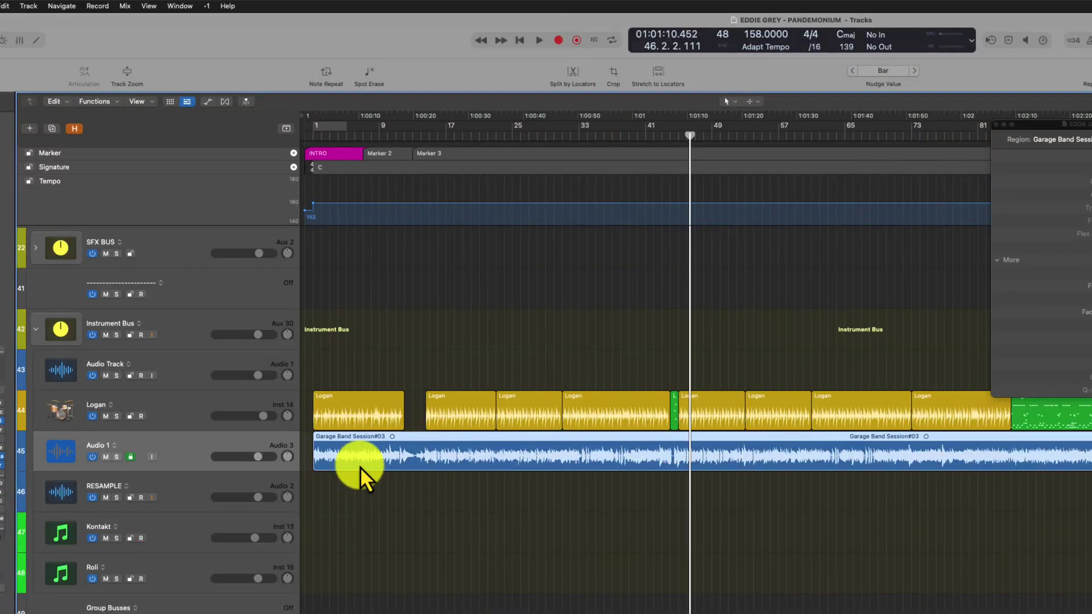
pyautogui.press('Delete')
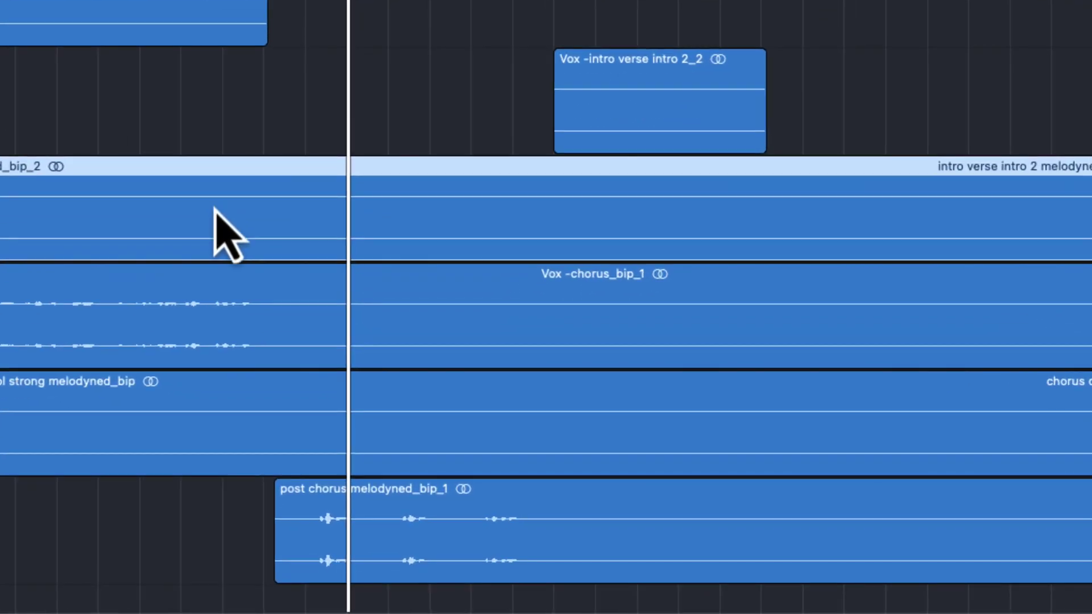
# Step: Shift the intro verse intro 2 melodyned_bip_2 region later, then move it back to its recorded position
pyautogui.moveTo(276, 316); pyautogui.dragTo(493, 321)
pyautogui.moveTo(513, 208); pyautogui.dragTo(514, 207)
pyautogui.rightClick(390, 210)
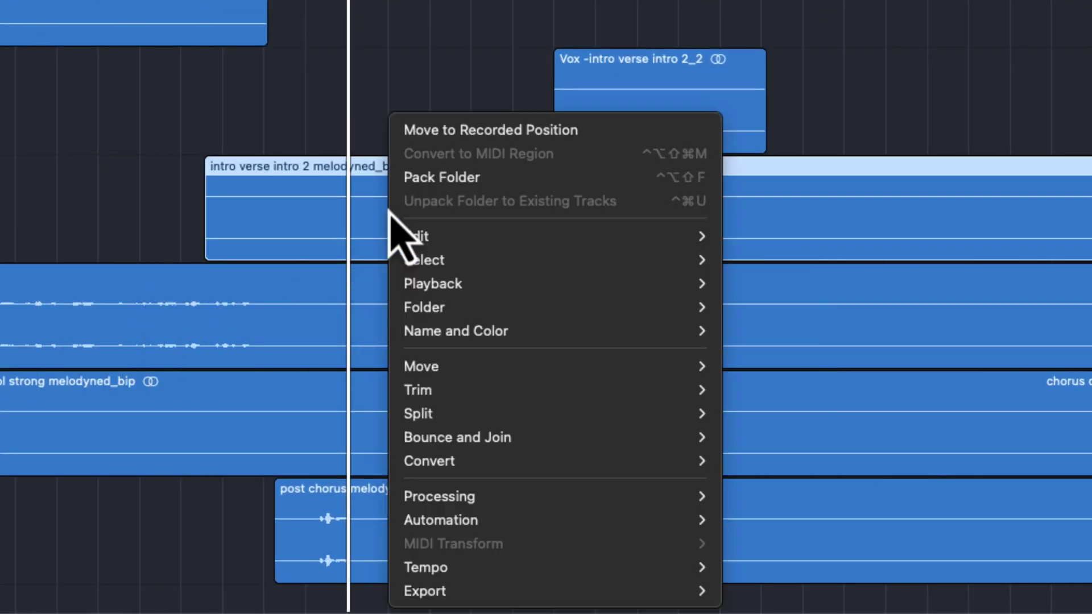
pyautogui.moveTo(640, 369)
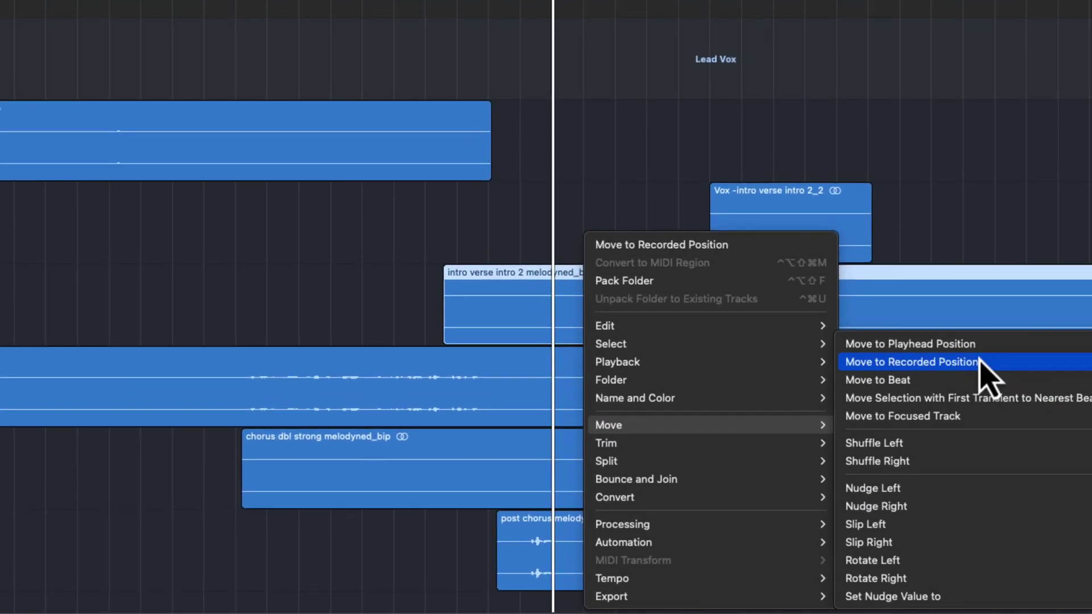
pyautogui.click(933, 361)
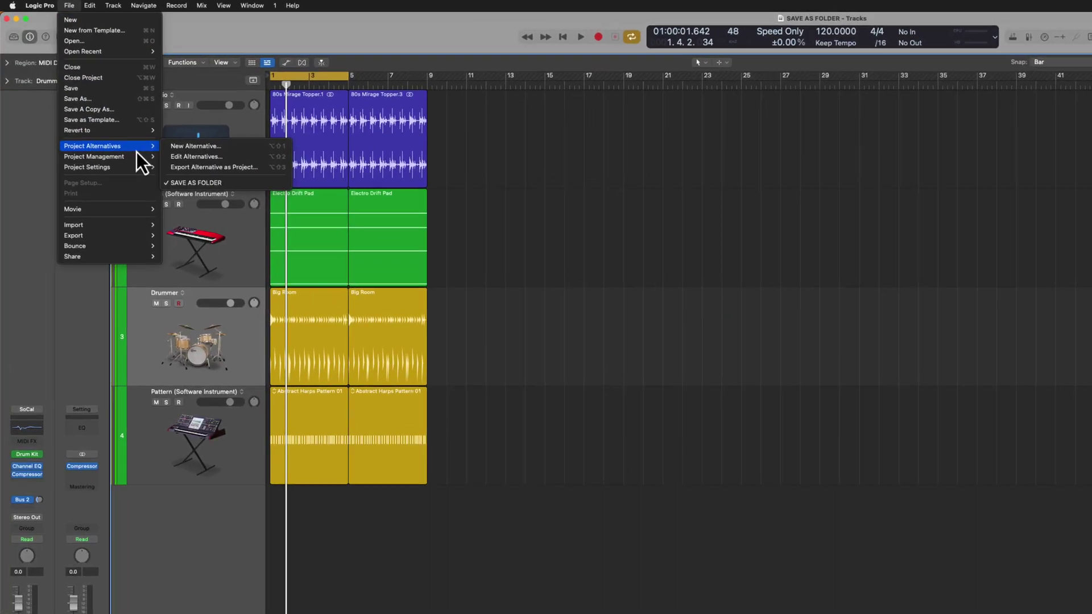
# Step: Create a new project alternative named 'SAVE AS FOLDER (2) BOUNCE TO AUDIO'
pyautogui.click(216, 183)
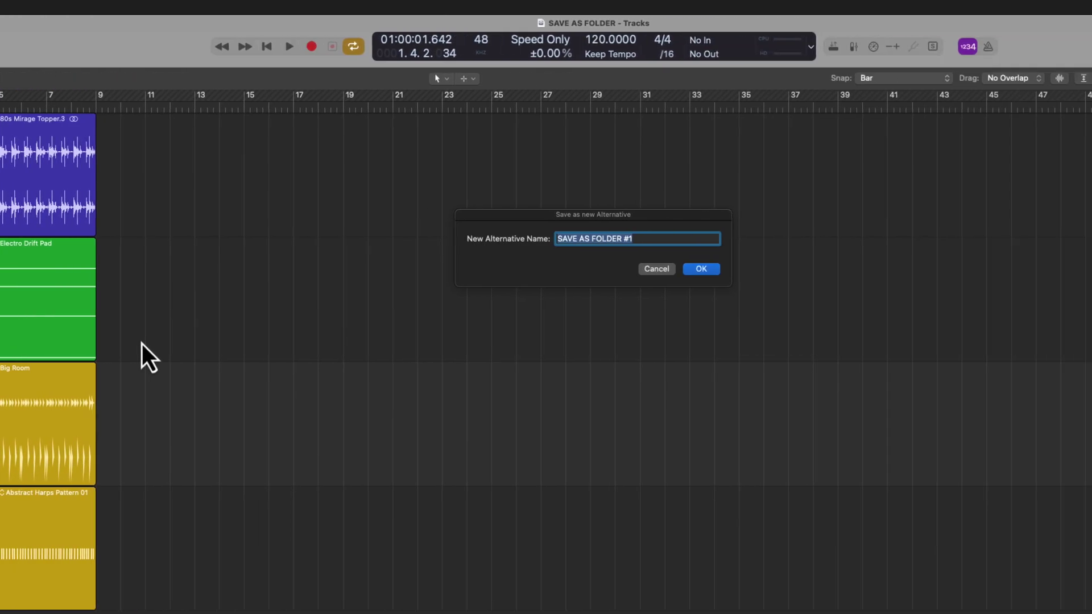
pyautogui.press('Right')
pyautogui.press('BackSpace')
pyautogui.press('BackSpace')
pyautogui.write('(2) BOUNCE')
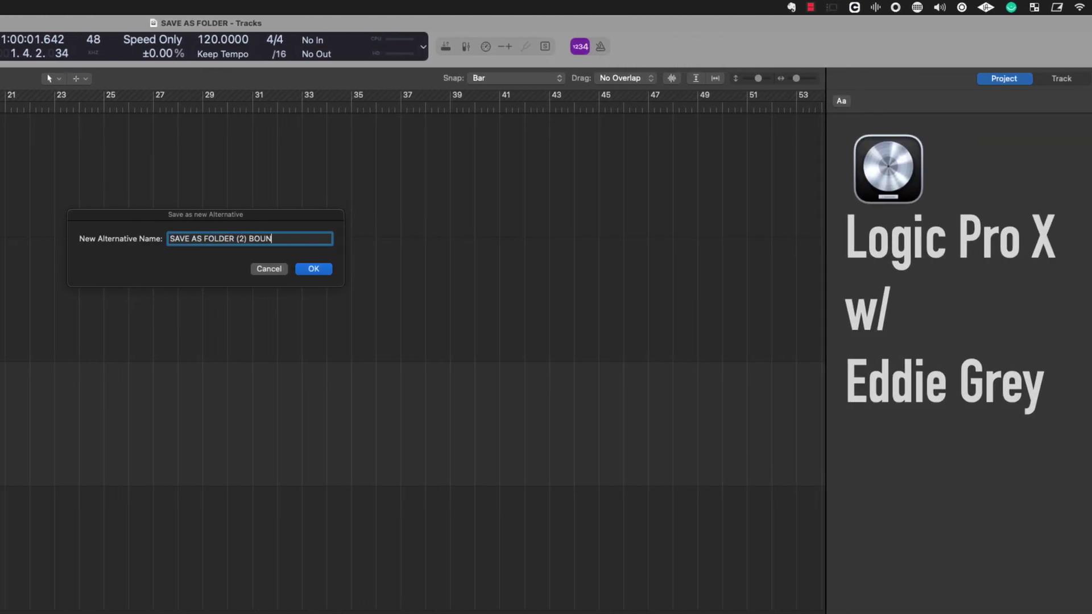
pyautogui.write(' TO AUDIO')
pyautogui.press('Return')
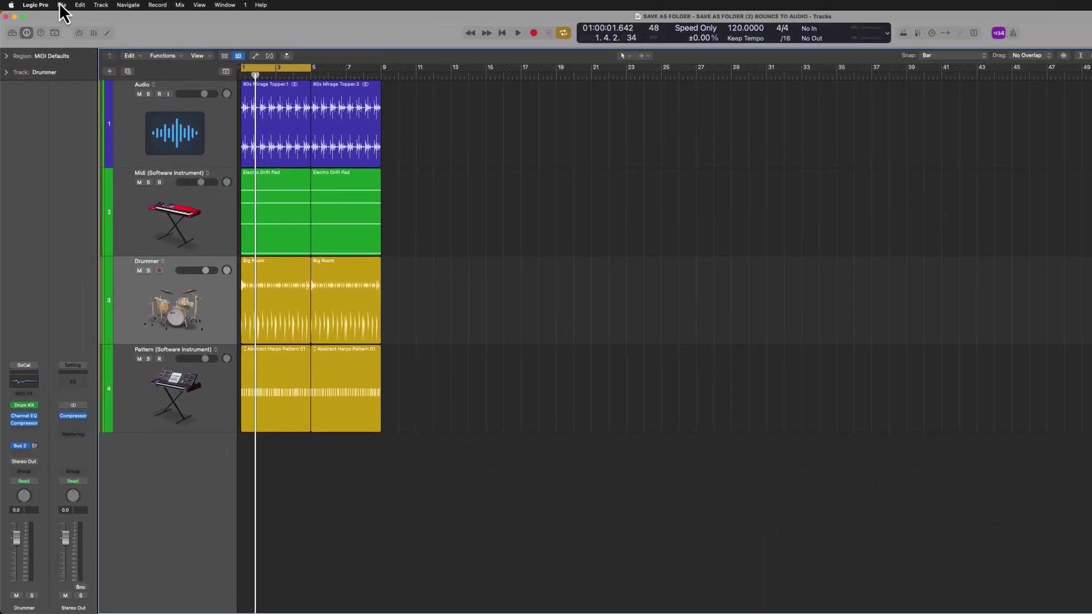
pyautogui.click(61, 5)
pyautogui.moveTo(118, 220)
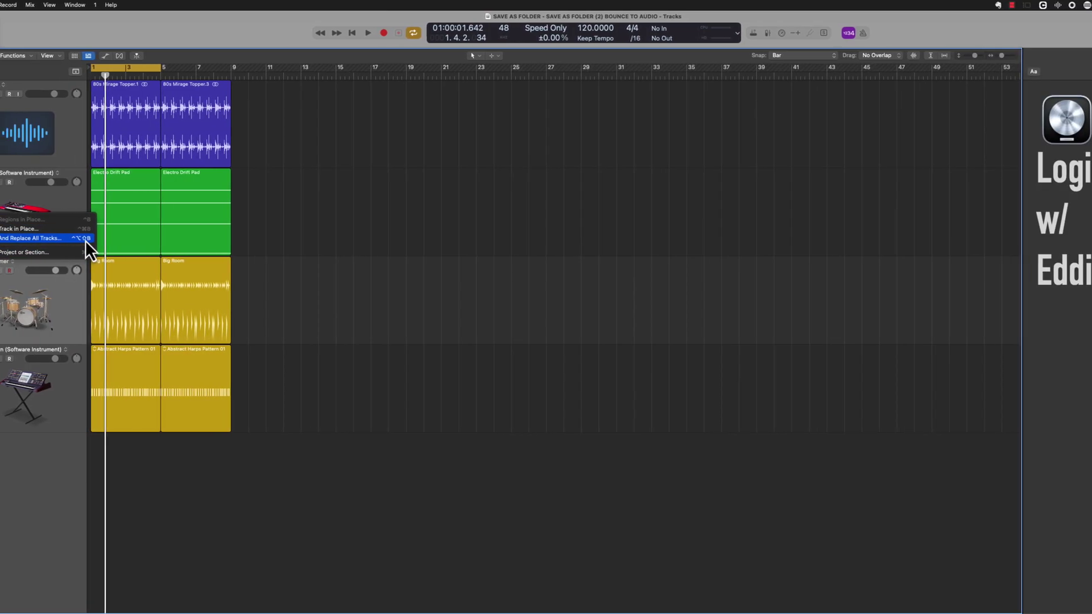
# Step: Bounce and replace all tracks, keeping volume and pan automation included
pyautogui.click(29, 239)
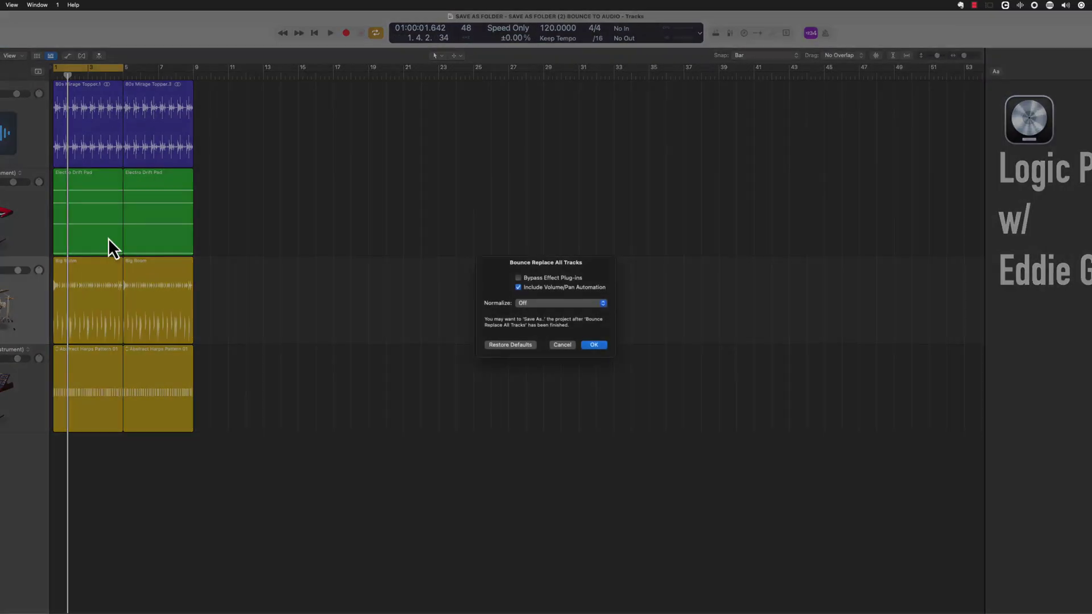
pyautogui.click(597, 351)
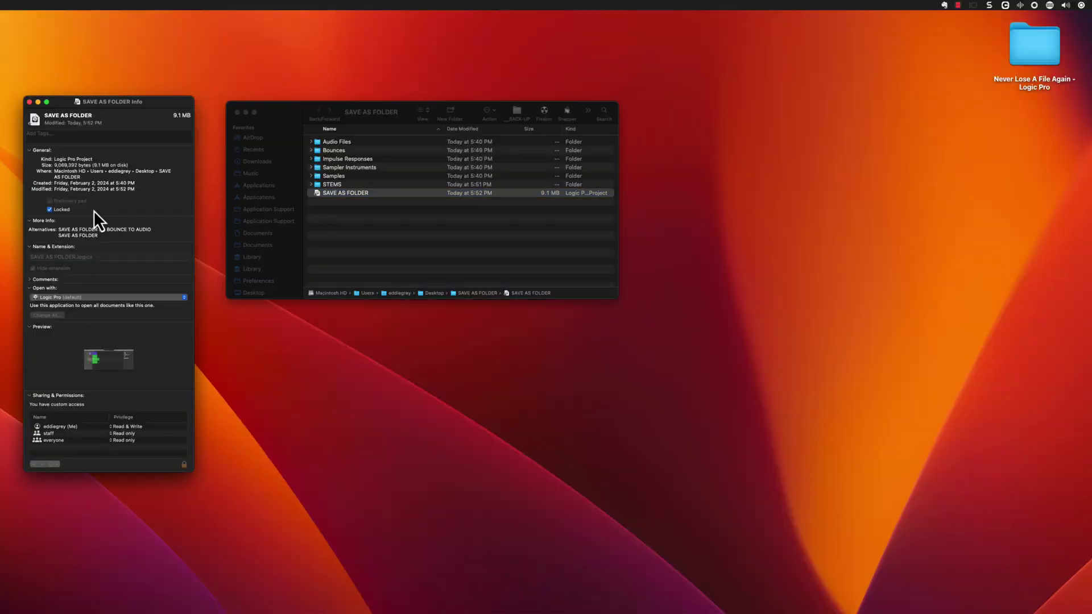
# Step: Open the locked SAVE AS FOLDER project file from Finder in Logic Pro
pyautogui.doubleClick(375, 195)
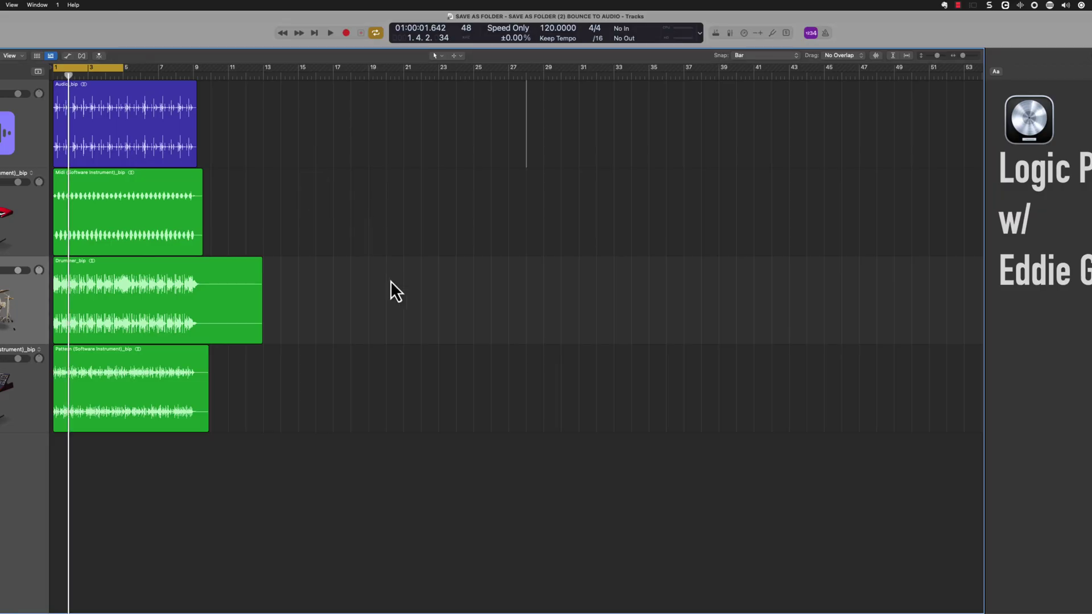
# Step: Delete the Audio_bip and Midi tracks, leaving Drummer and Pattern, then attempt a Command-S save
pyautogui.click(32, 231)
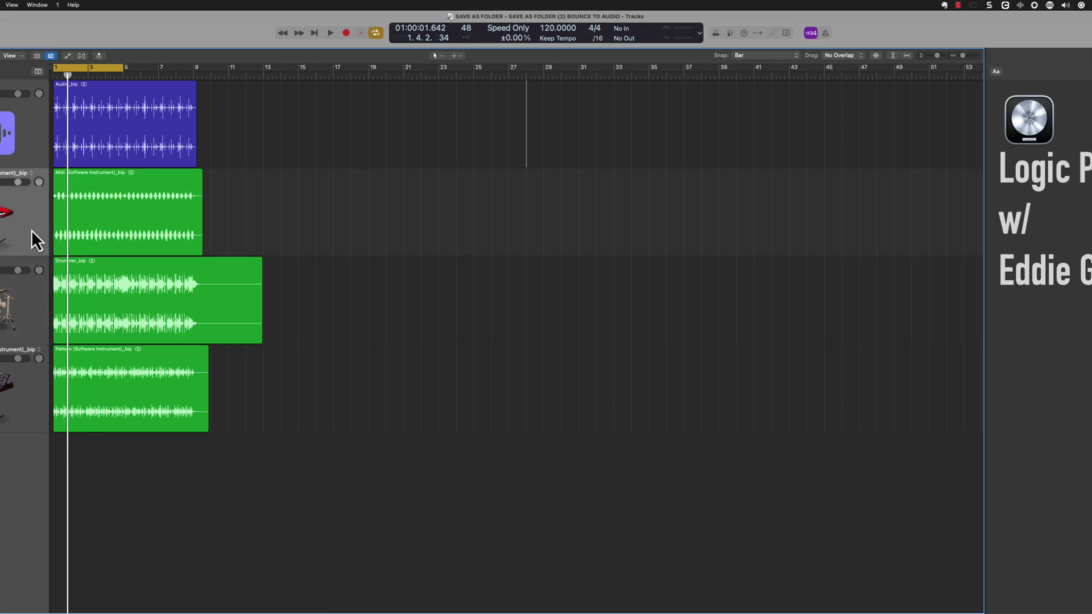
pyautogui.click(107, 138)
pyautogui.press('super+BackSpace')
pyautogui.click(103, 151)
pyautogui.press('super+BackSpace')
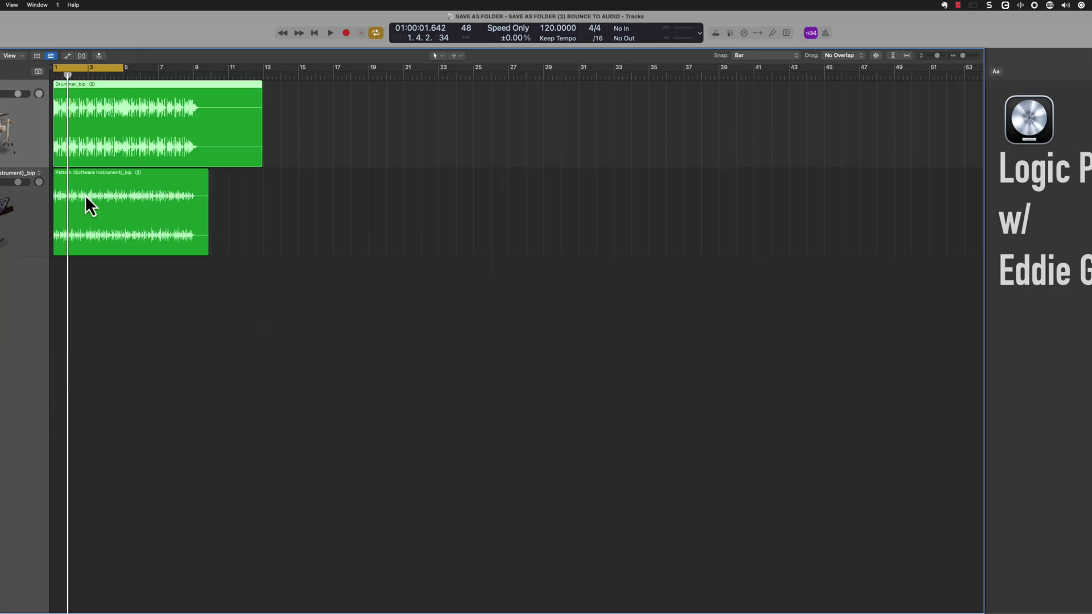
pyautogui.press('super+s')
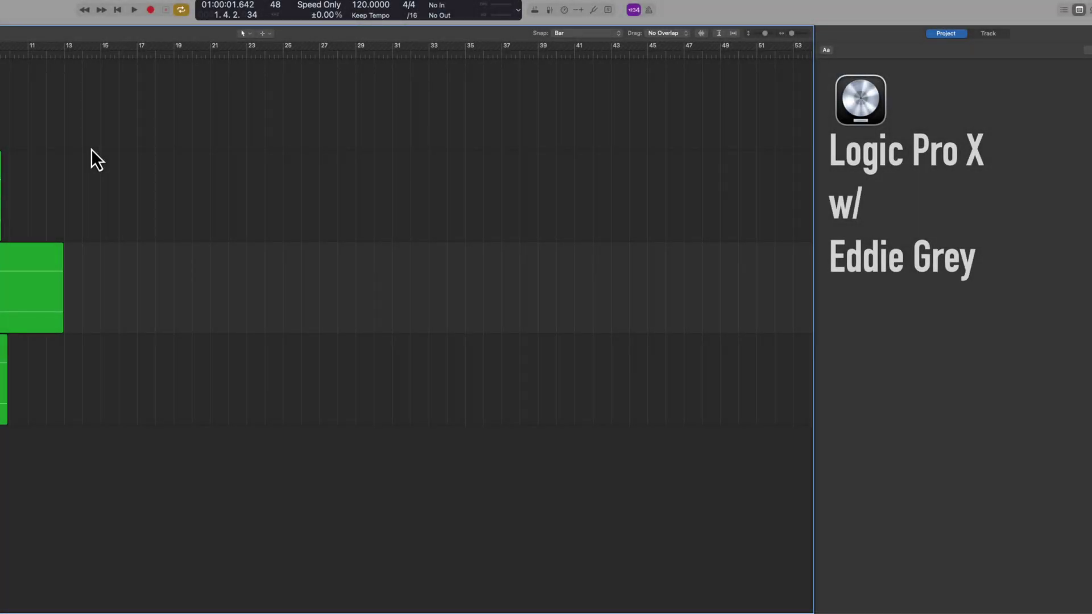
# Step: Start a bounce of the mix and move its save panel aside
pyautogui.press('super+b')
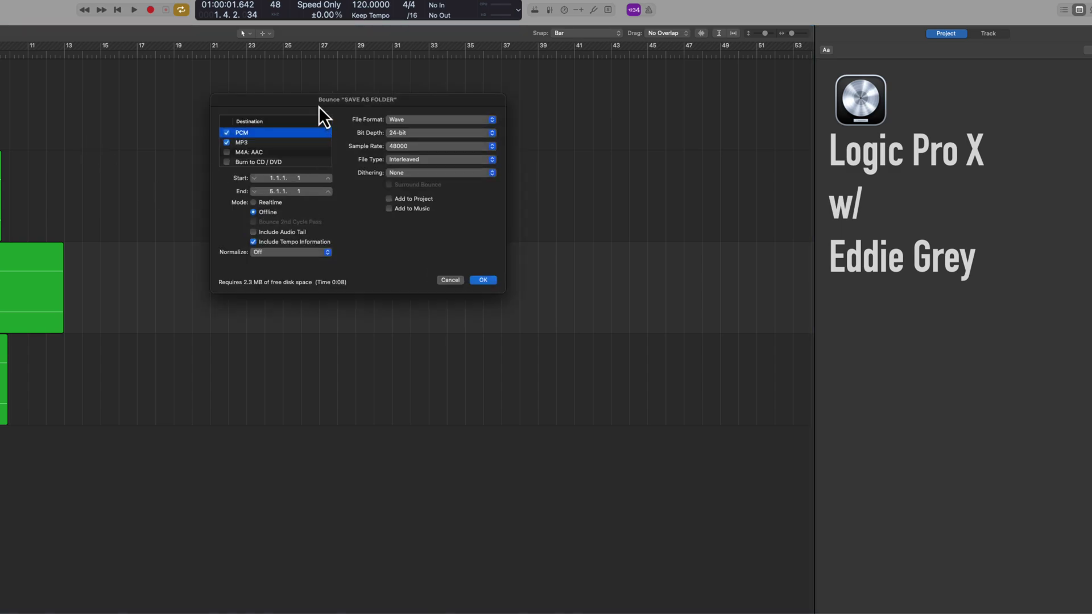
pyautogui.click(482, 284)
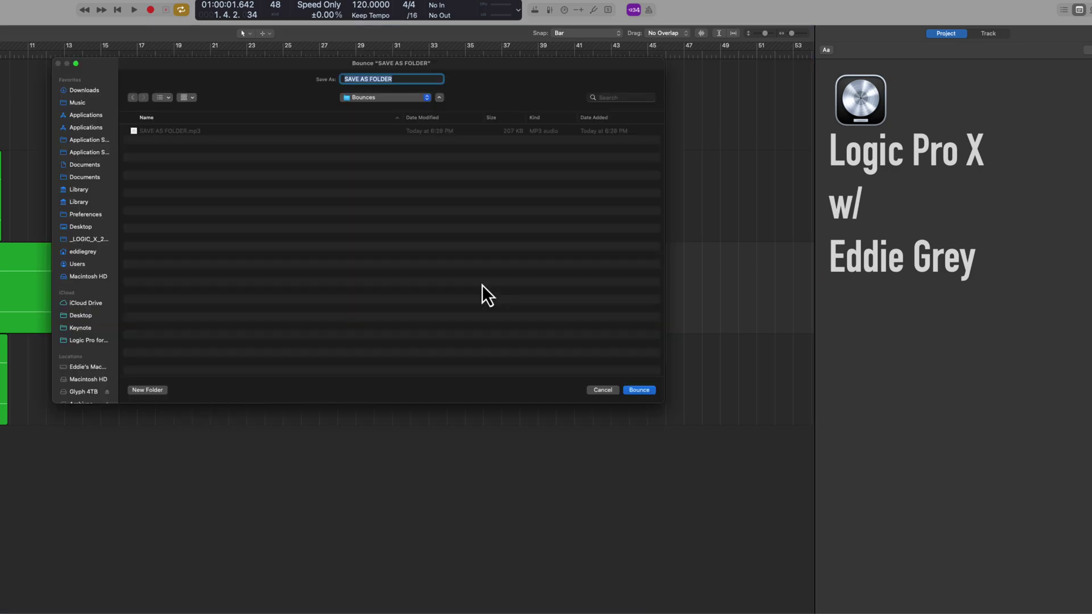
pyautogui.moveTo(479, 81); pyautogui.dragTo(449, 110)
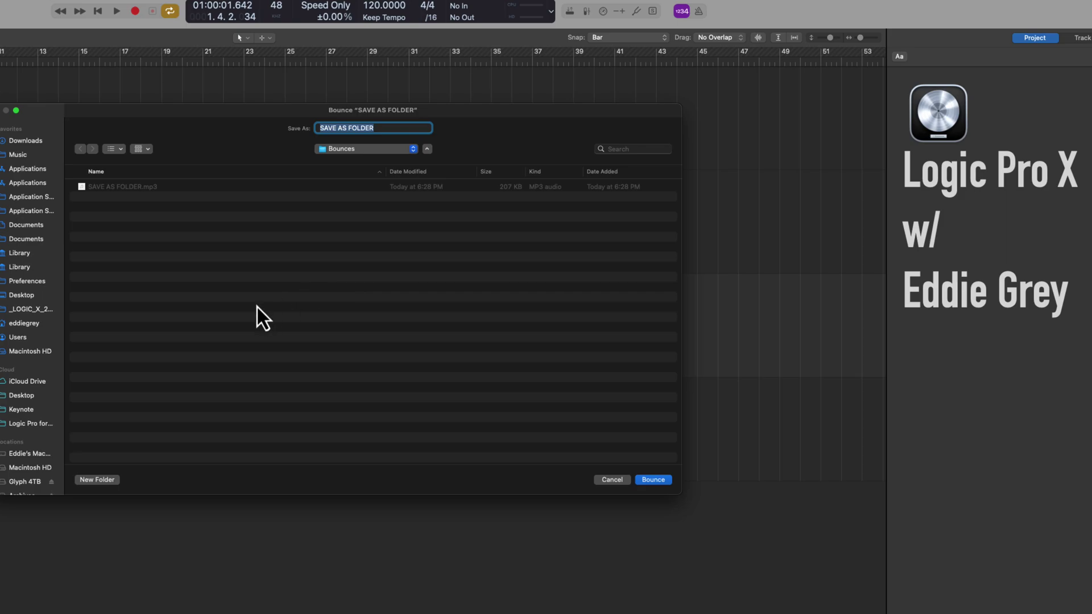
# Step: Browse the bounce save panel from the home folder into Music > Logic
pyautogui.click(33, 326)
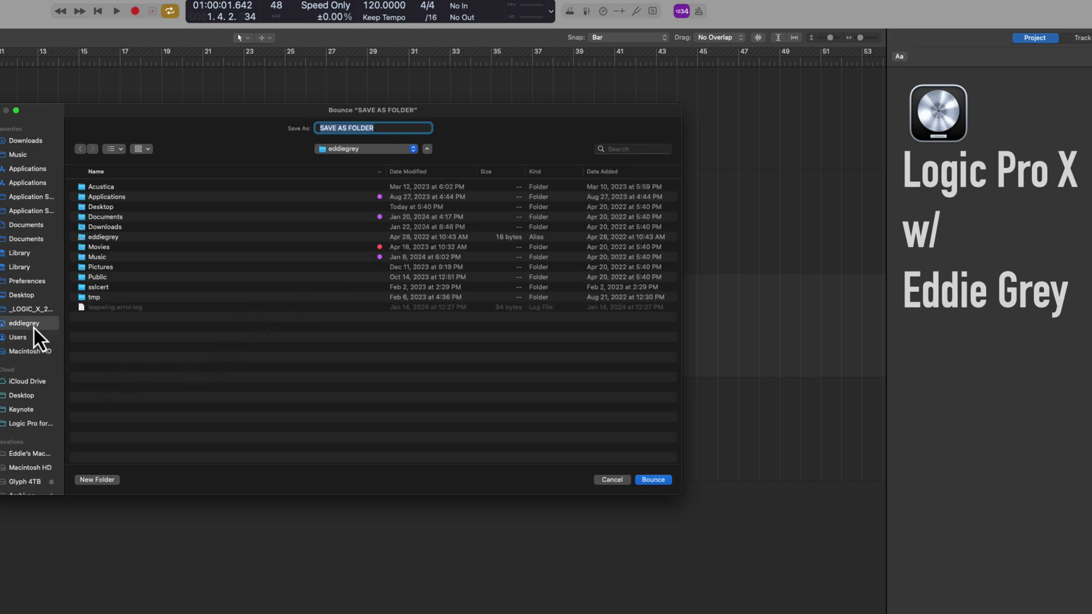
pyautogui.click(121, 239)
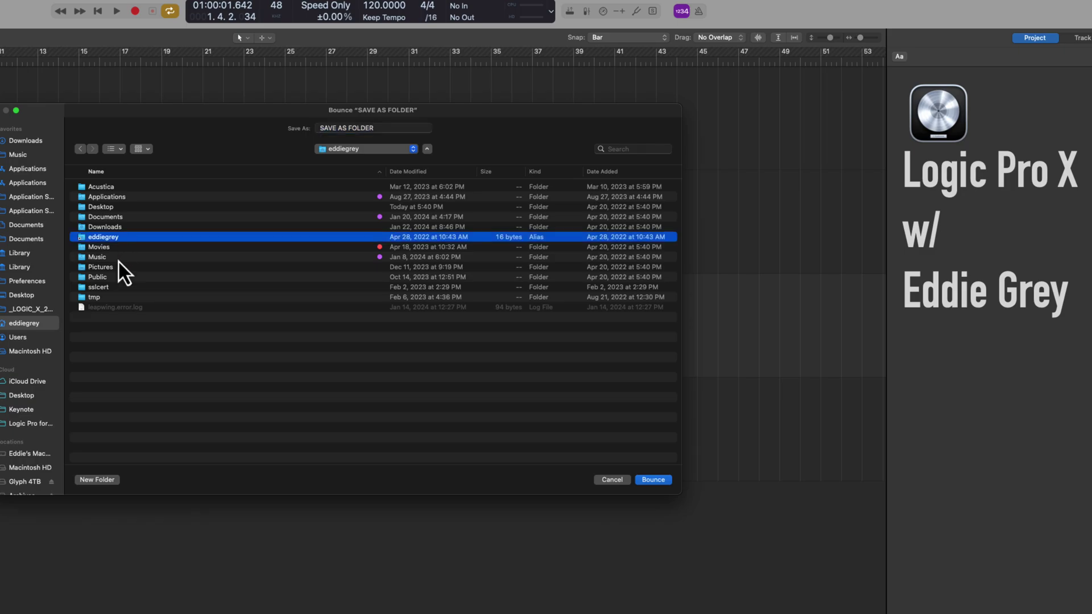
pyautogui.doubleClick(118, 260)
pyautogui.doubleClick(124, 327)
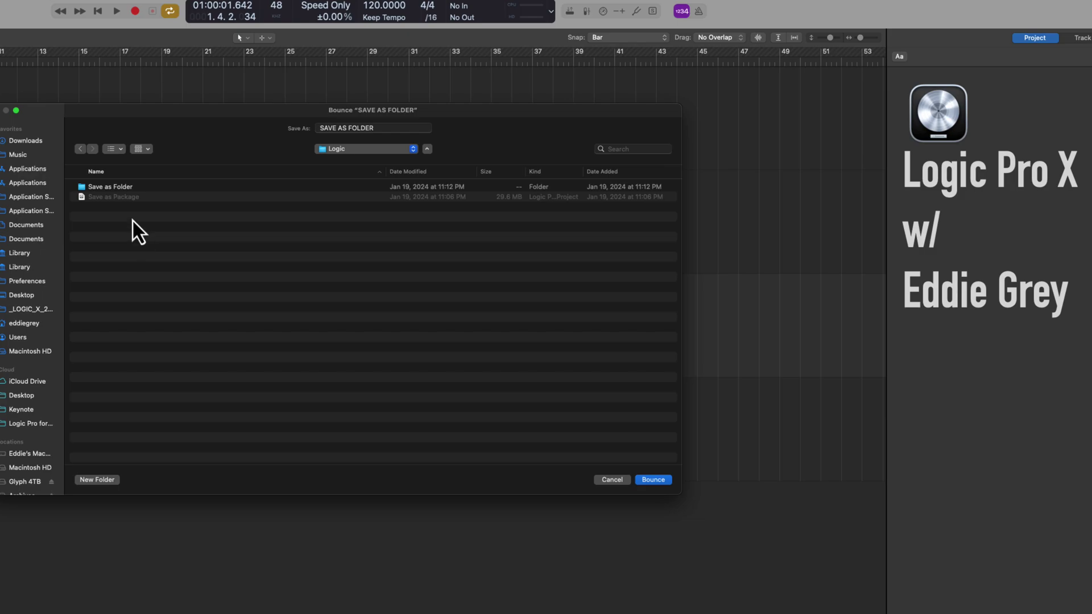
# Step: Jump to the Desktop, open the SAVE AS FOLDER project, select Bounces, and show the folder path
pyautogui.press('super+shift+d')
pyautogui.click(117, 187)
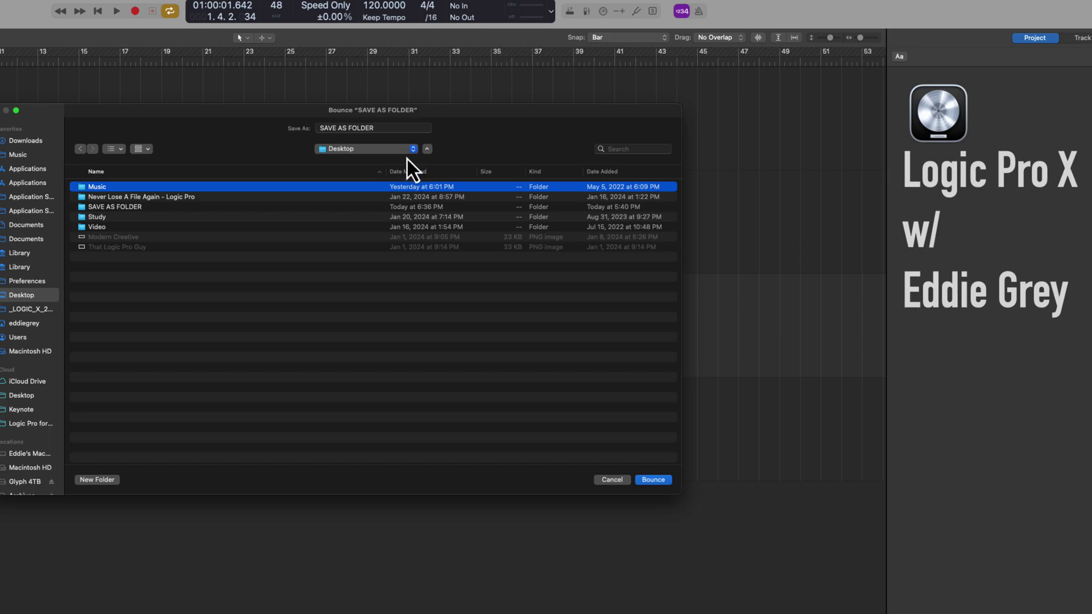
pyautogui.click(152, 208)
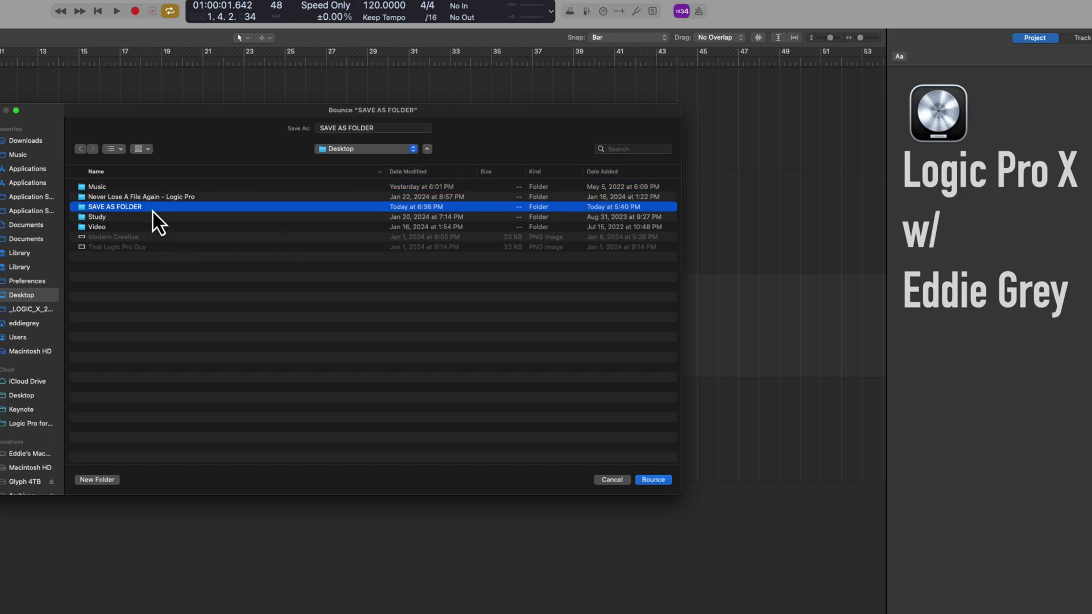
pyautogui.doubleClick(153, 208)
pyautogui.click(142, 199)
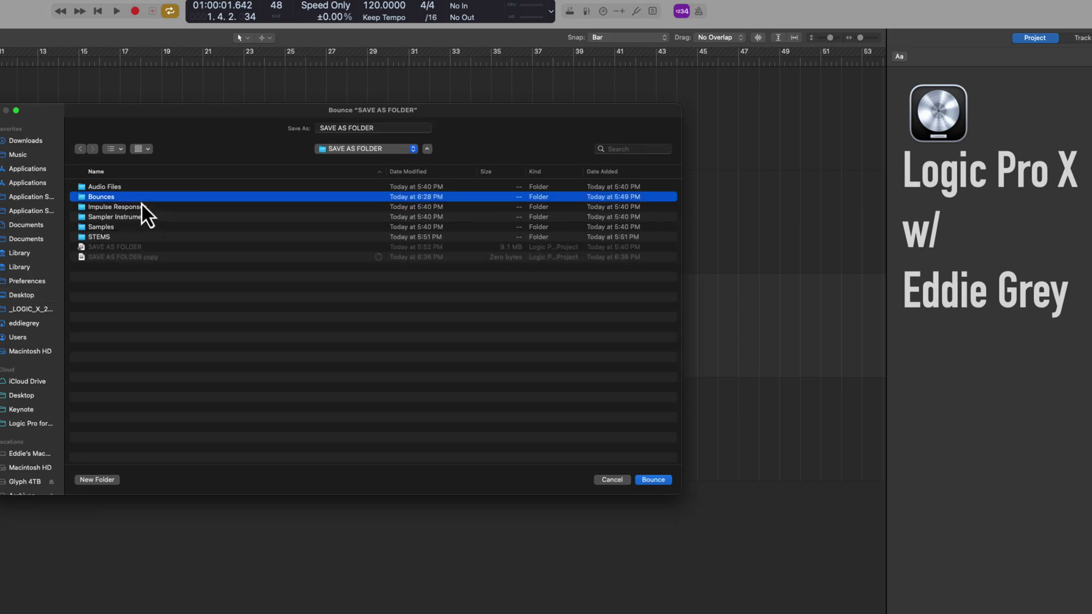
pyautogui.click(412, 150)
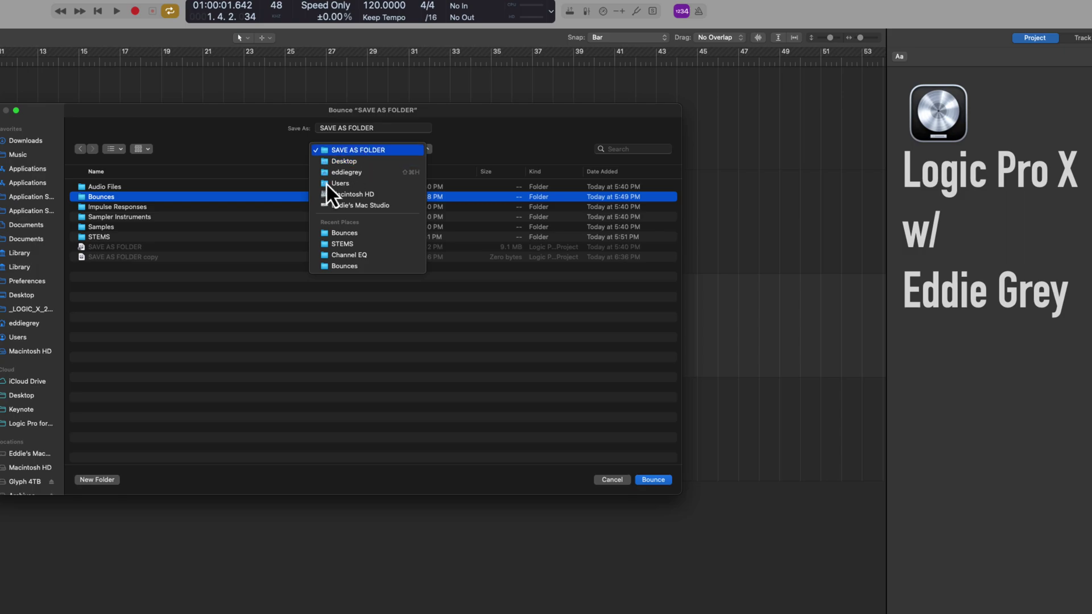
# Step: Browse from Macintosh HD through Users and the home folder to the Desktop, selecting SAVE AS FOLDER
pyautogui.click(208, 278)
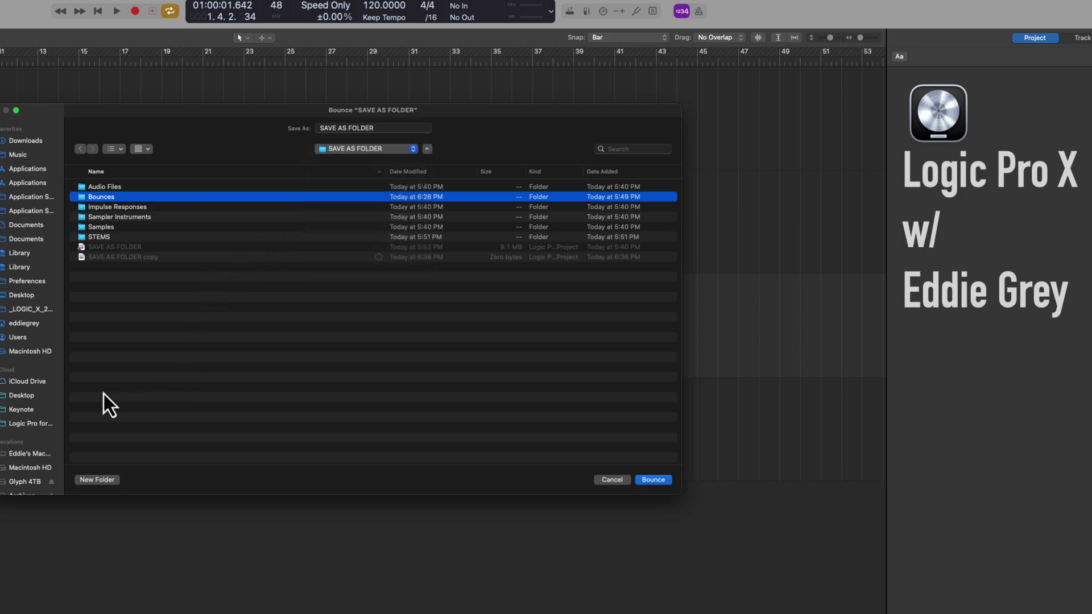
pyautogui.click(37, 354)
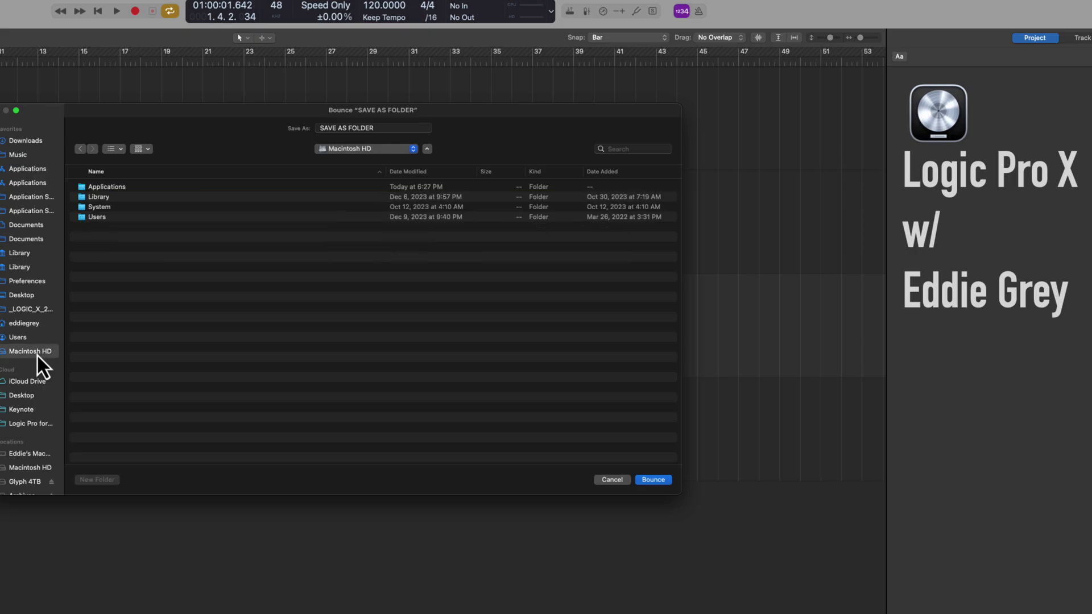
pyautogui.doubleClick(92, 217)
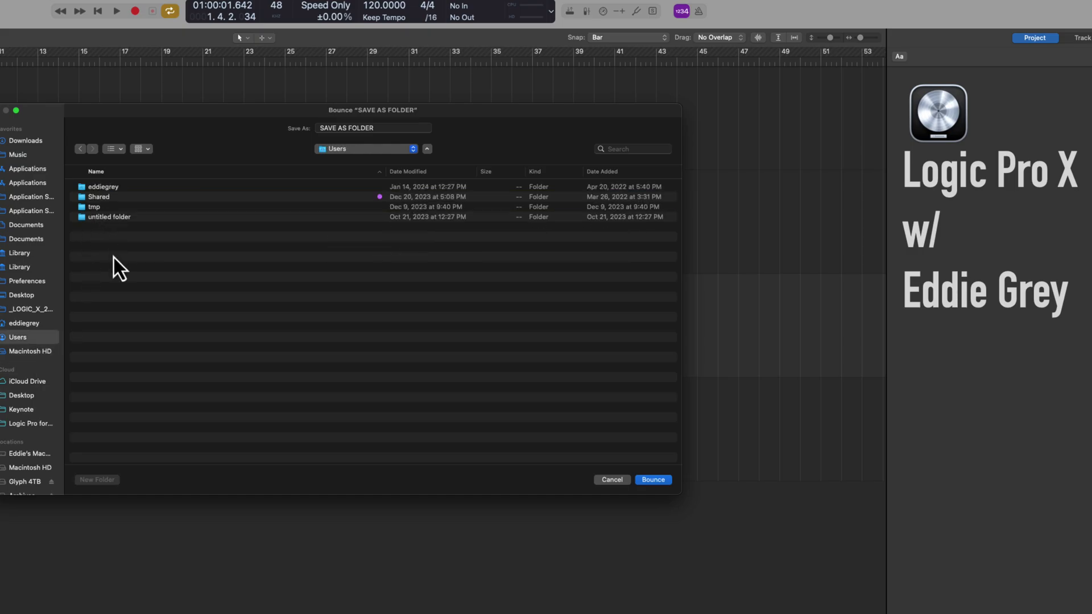
pyautogui.doubleClick(110, 191)
pyautogui.click(103, 209)
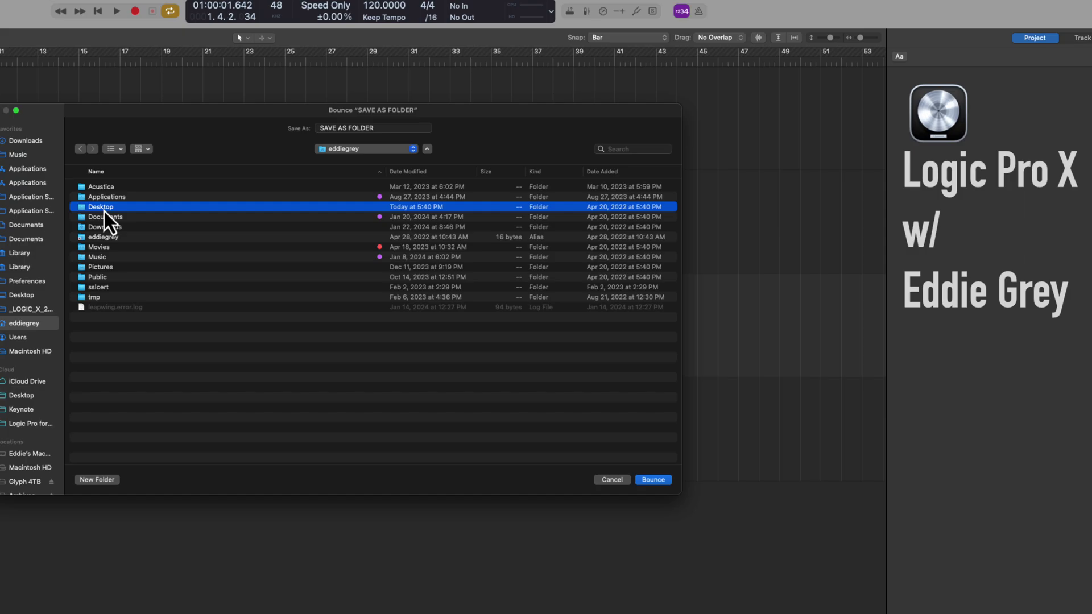
pyautogui.click(20, 296)
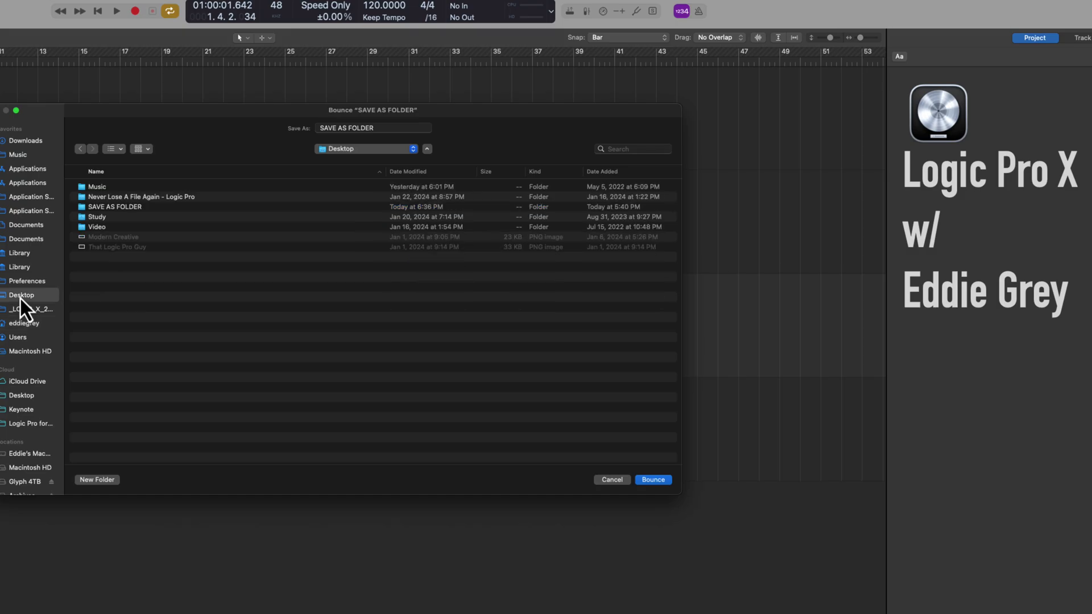
pyautogui.click(110, 207)
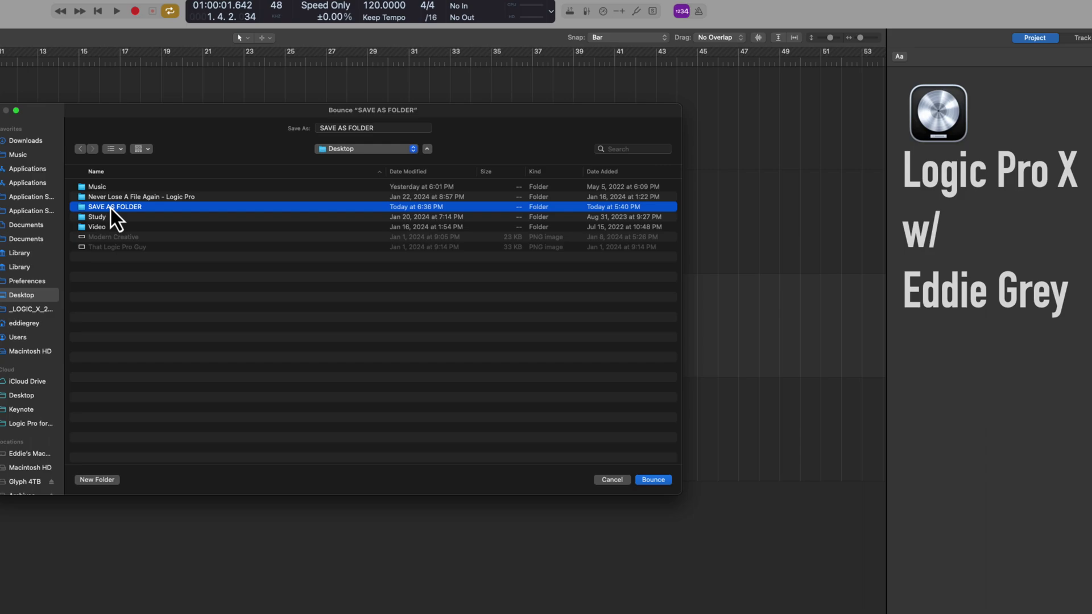
# Step: Pin the home Music folder's Logic folder to Favorites and open it as the bounce location
pyautogui.click(18, 154)
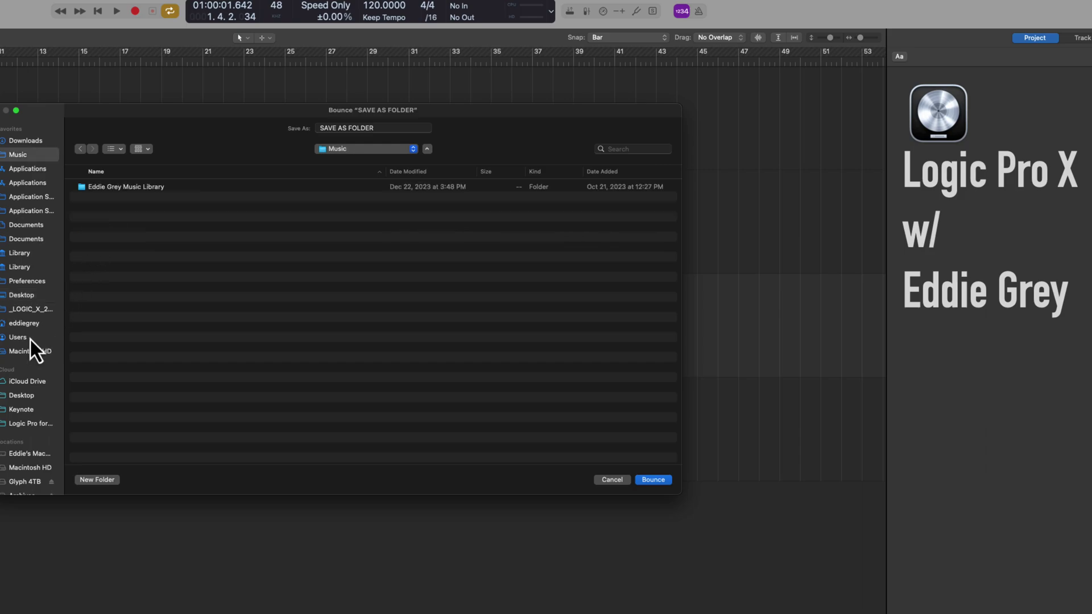
pyautogui.click(30, 338)
pyautogui.doubleClick(105, 188)
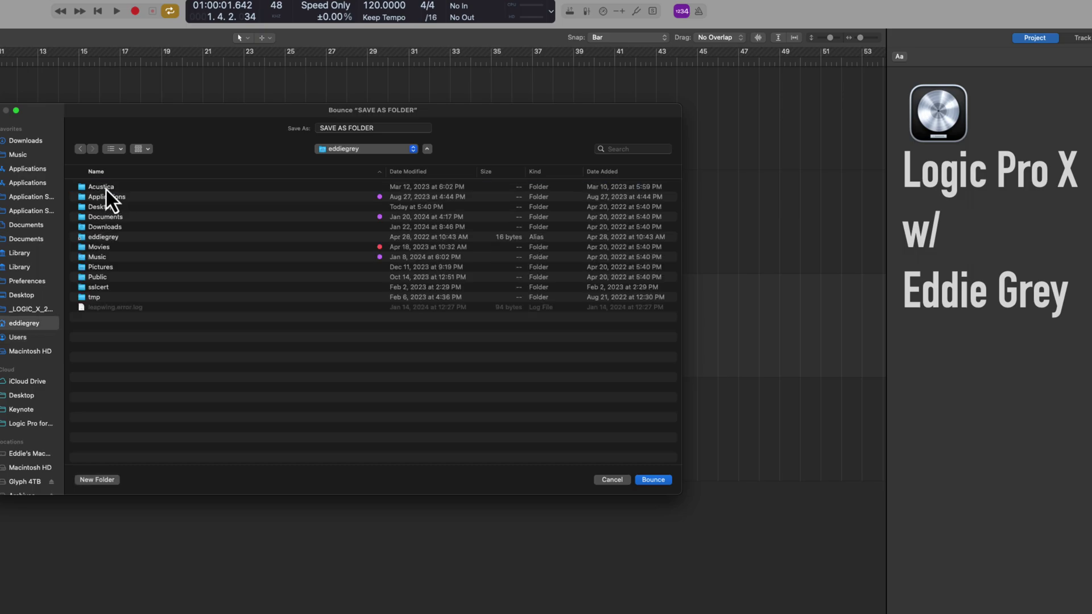
pyautogui.doubleClick(105, 260)
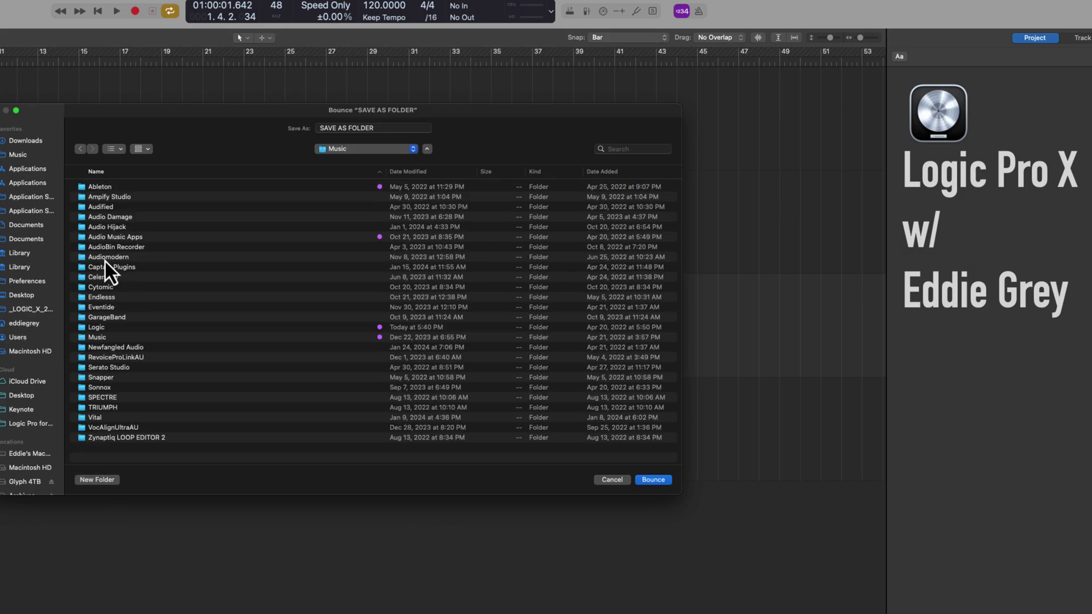
pyautogui.click(98, 328)
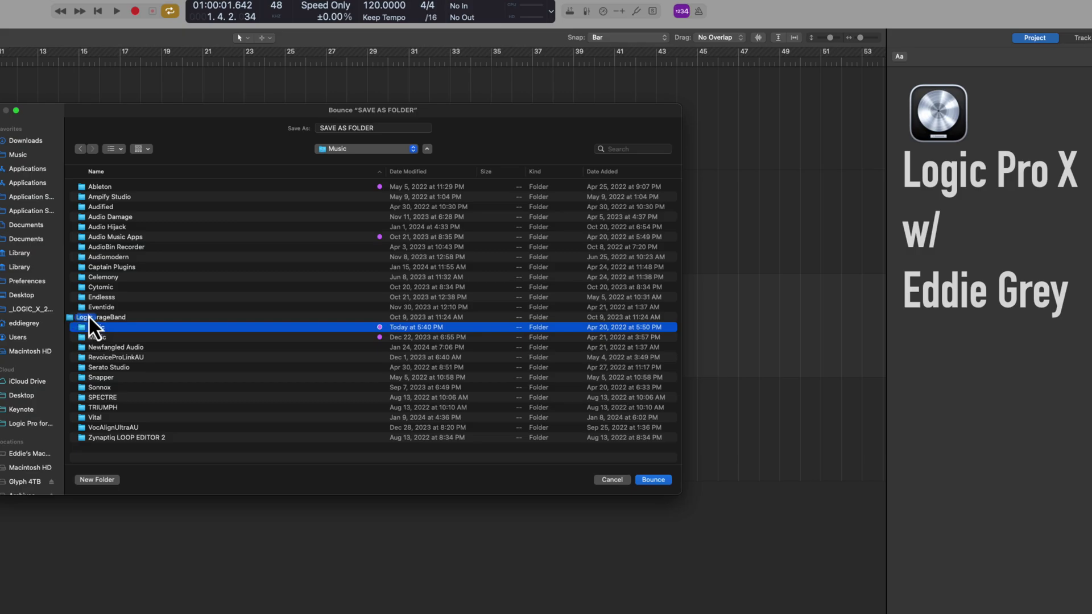
pyautogui.moveTo(23, 162); pyautogui.dragTo(26, 163)
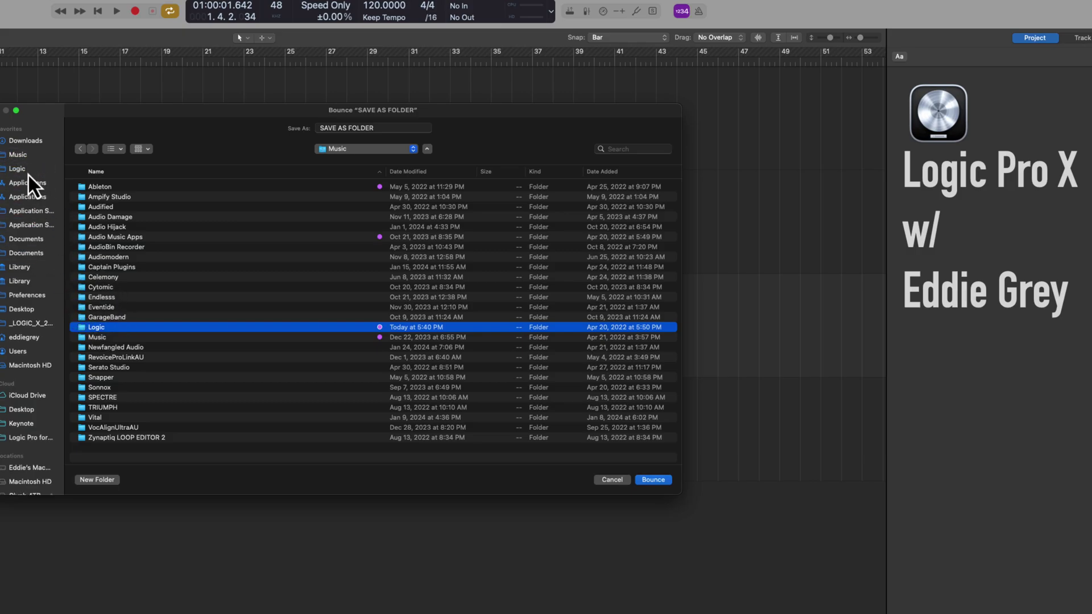
pyautogui.click(24, 170)
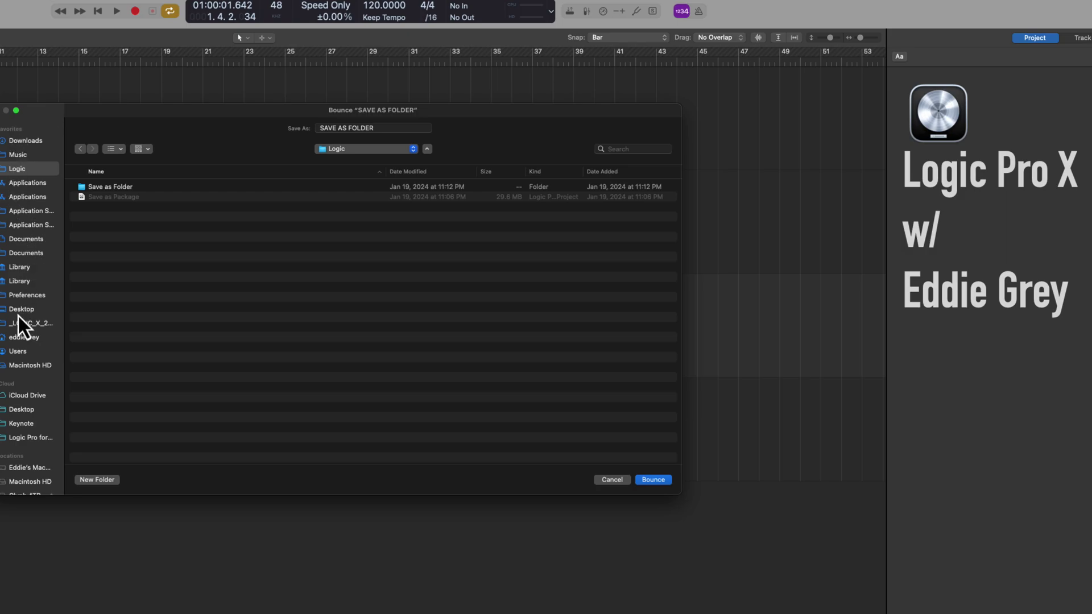
# Step: Scroll the sidebar down to Tags and show the Gray-tagged folders
pyautogui.scroll(-6, 15, 317)
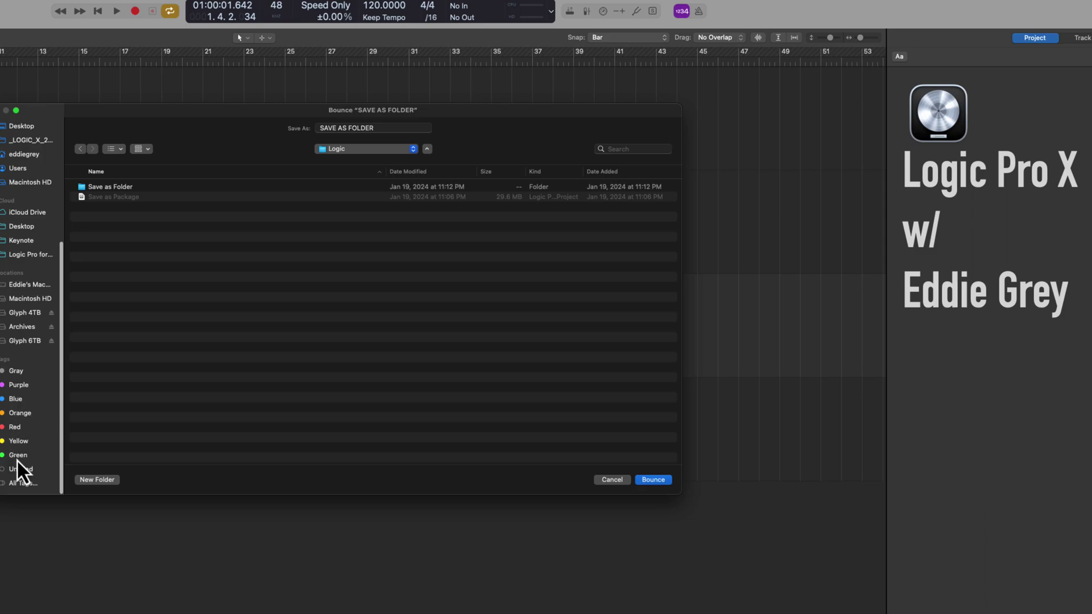
pyautogui.click(13, 373)
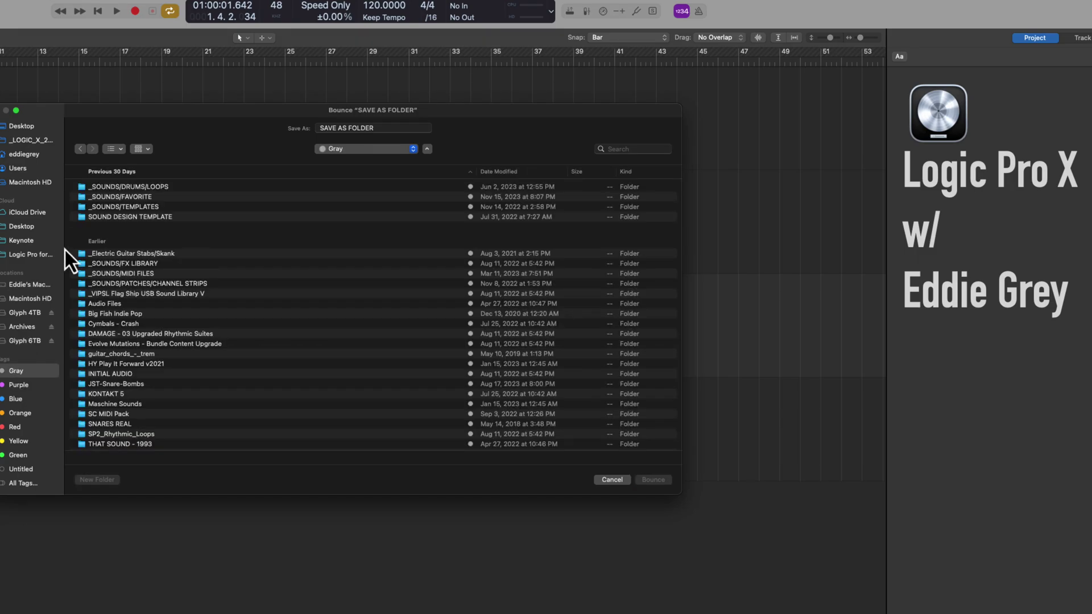